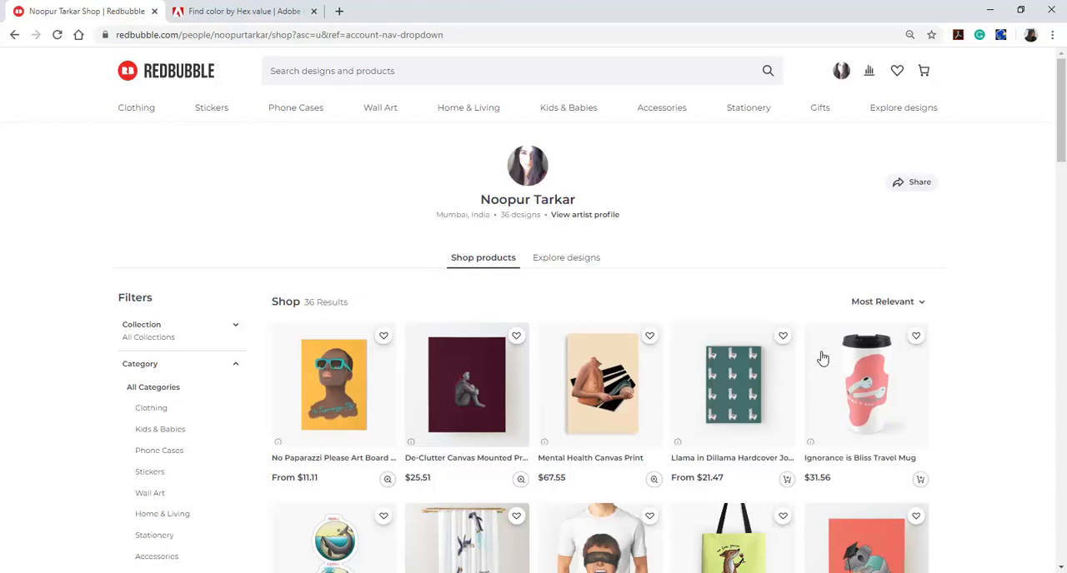
Look through the products listed in the artist's shop
{"action": "scroll", "coordinate": [823, 356], "scroll_direction": "down", "scroll_amount": 8}
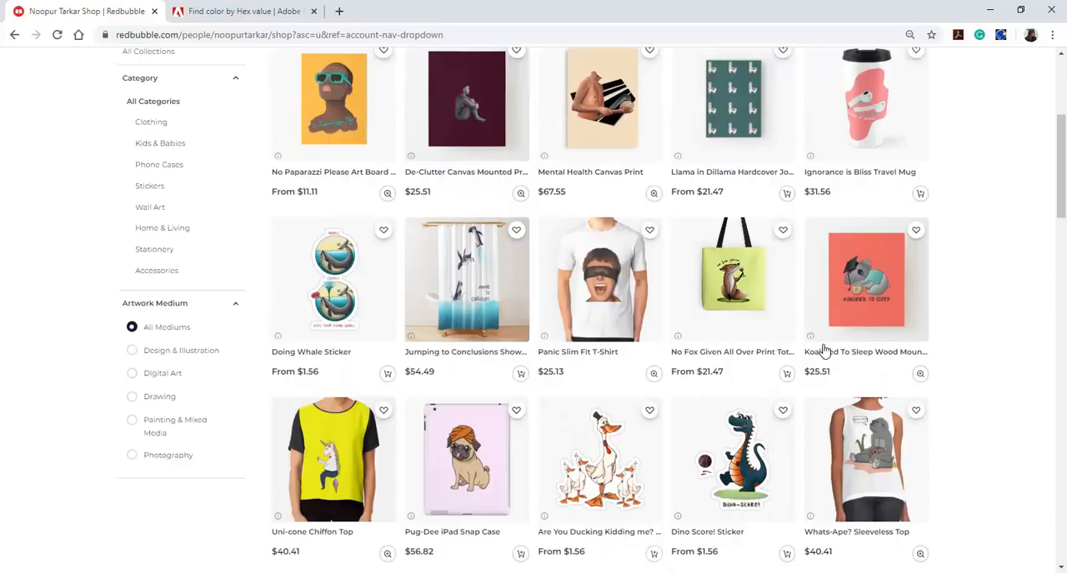
{"action": "scroll", "coordinate": [822, 348], "scroll_direction": "down", "scroll_amount": 3}
{"action": "scroll", "coordinate": [823, 342], "scroll_direction": "down", "scroll_amount": 4}
{"action": "scroll", "coordinate": [825, 341], "scroll_direction": "up", "scroll_amount": 4}
{"action": "scroll", "coordinate": [825, 337], "scroll_direction": "up", "scroll_amount": 15}
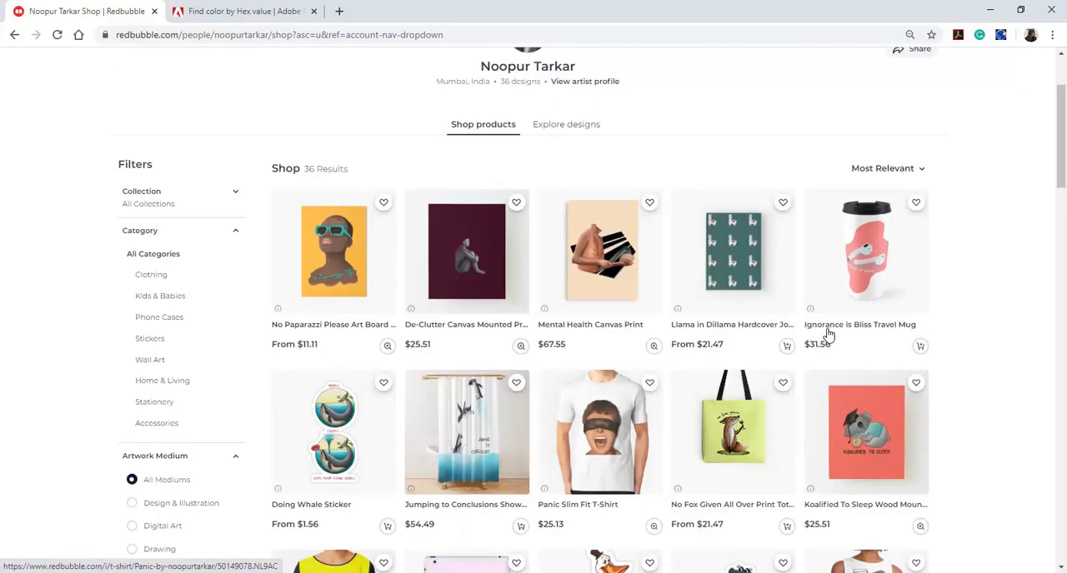
{"action": "scroll", "coordinate": [827, 329], "scroll_direction": "down", "scroll_amount": 2}
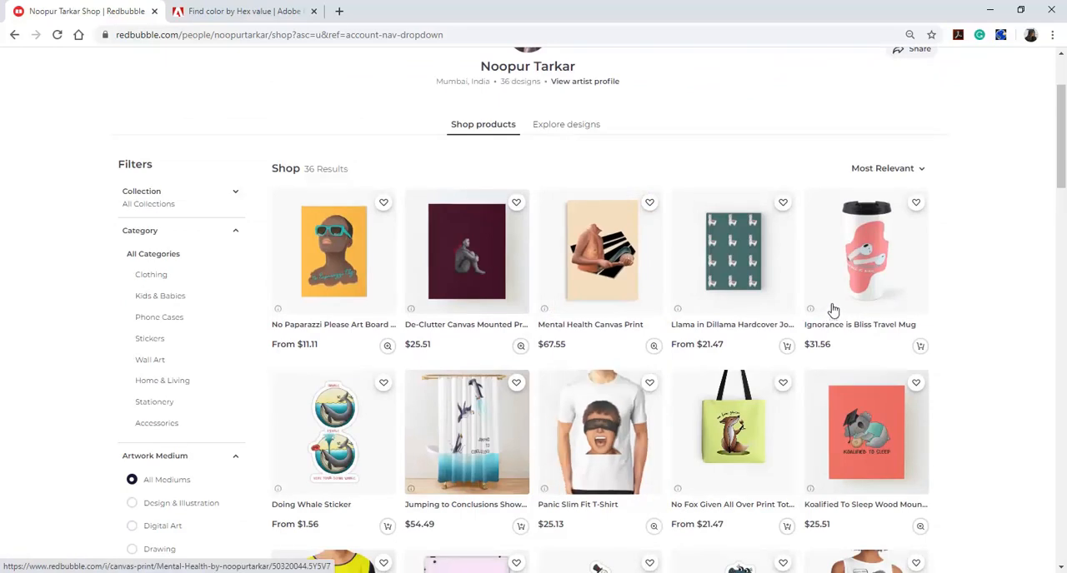
{"action": "scroll", "coordinate": [834, 308], "scroll_direction": "down", "scroll_amount": 3}
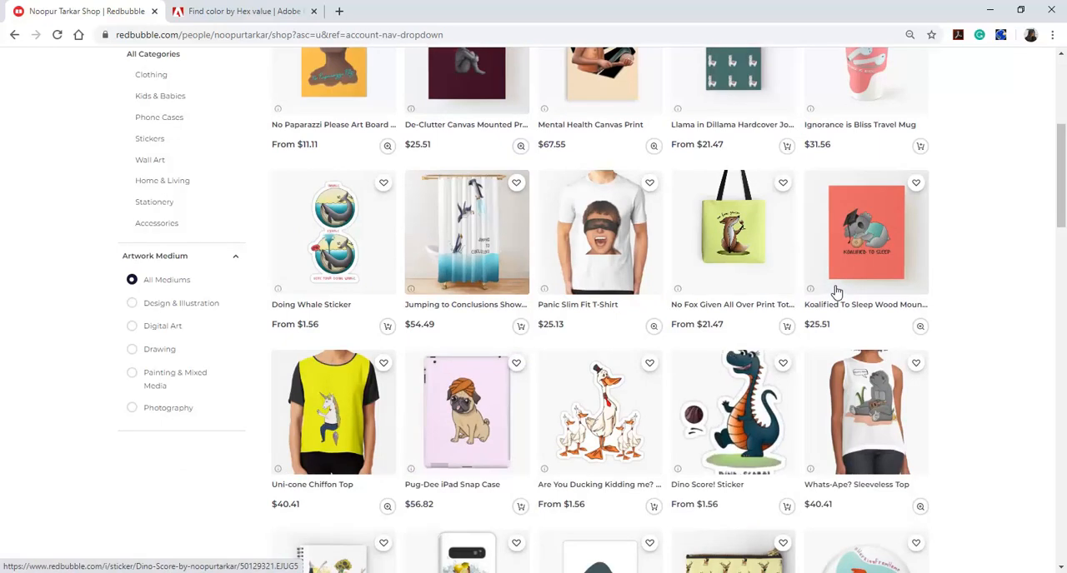
{"action": "scroll", "coordinate": [837, 294], "scroll_direction": "down", "scroll_amount": 3}
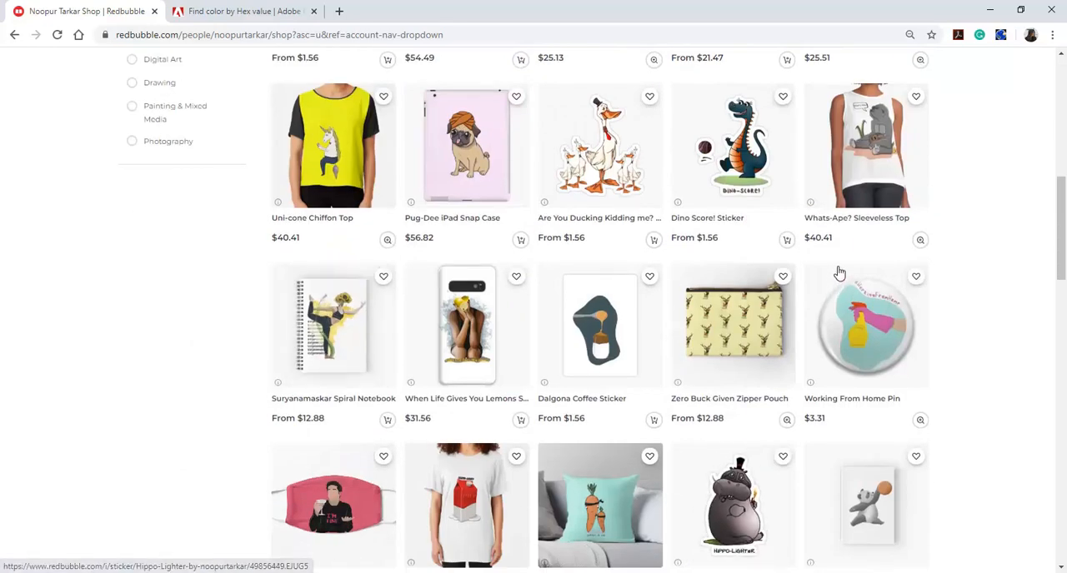
{"action": "scroll", "coordinate": [840, 272], "scroll_direction": "down", "scroll_amount": 1}
{"action": "scroll", "coordinate": [839, 270], "scroll_direction": "down", "scroll_amount": 1}
{"action": "scroll", "coordinate": [840, 265], "scroll_direction": "up", "scroll_amount": 8}
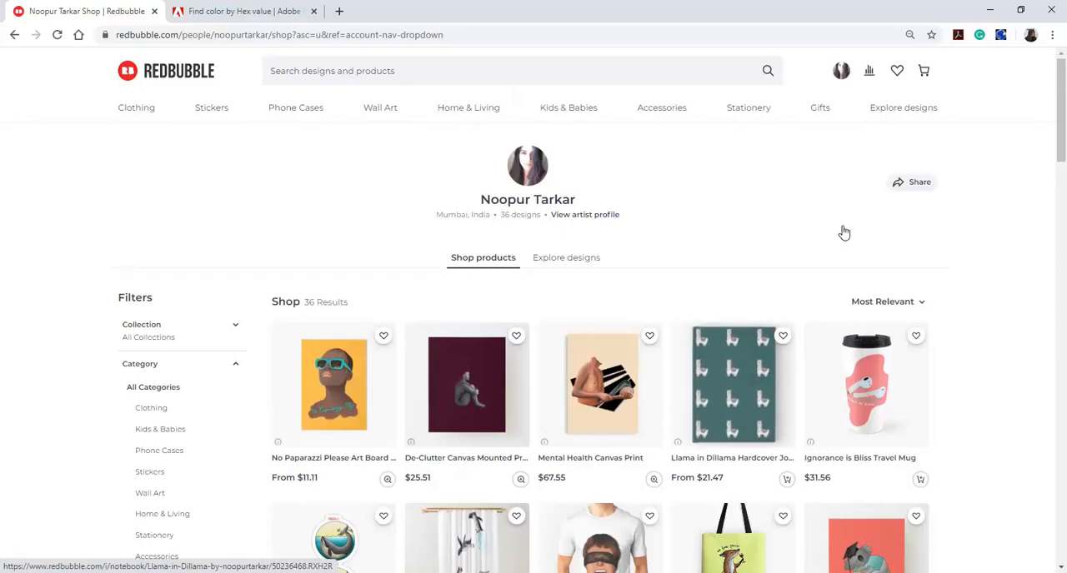
{"action": "scroll", "coordinate": [843, 230], "scroll_direction": "down", "scroll_amount": 3}
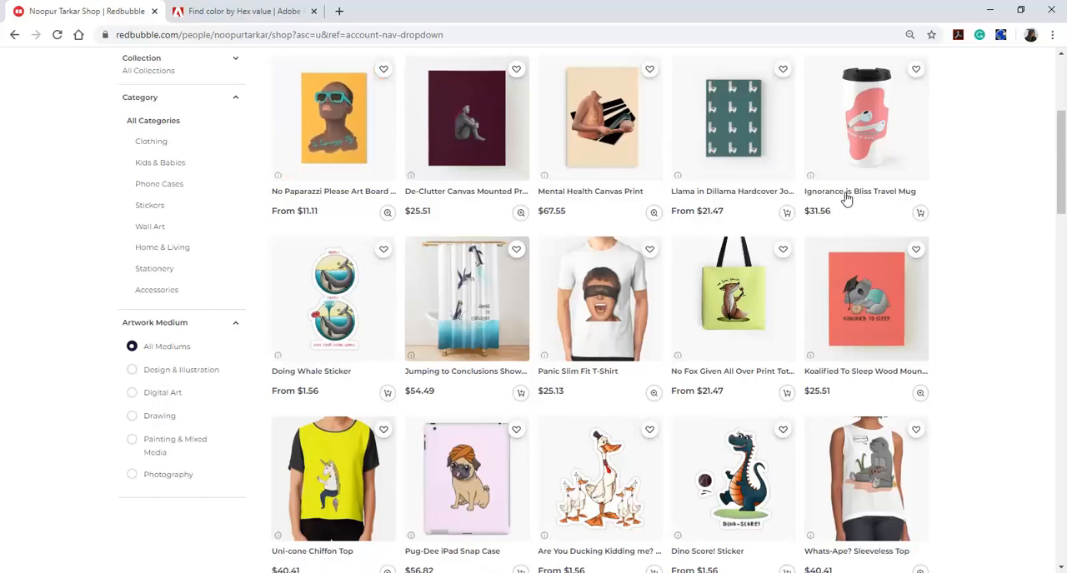
{"action": "scroll", "coordinate": [845, 193], "scroll_direction": "up", "scroll_amount": 1}
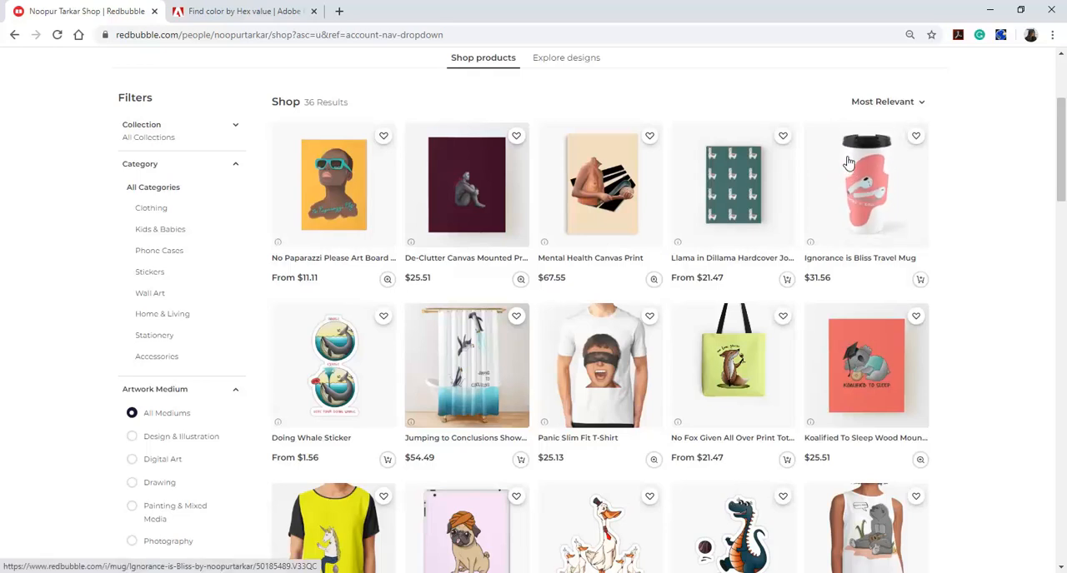
{"action": "scroll", "coordinate": [846, 159], "scroll_direction": "up", "scroll_amount": 3}
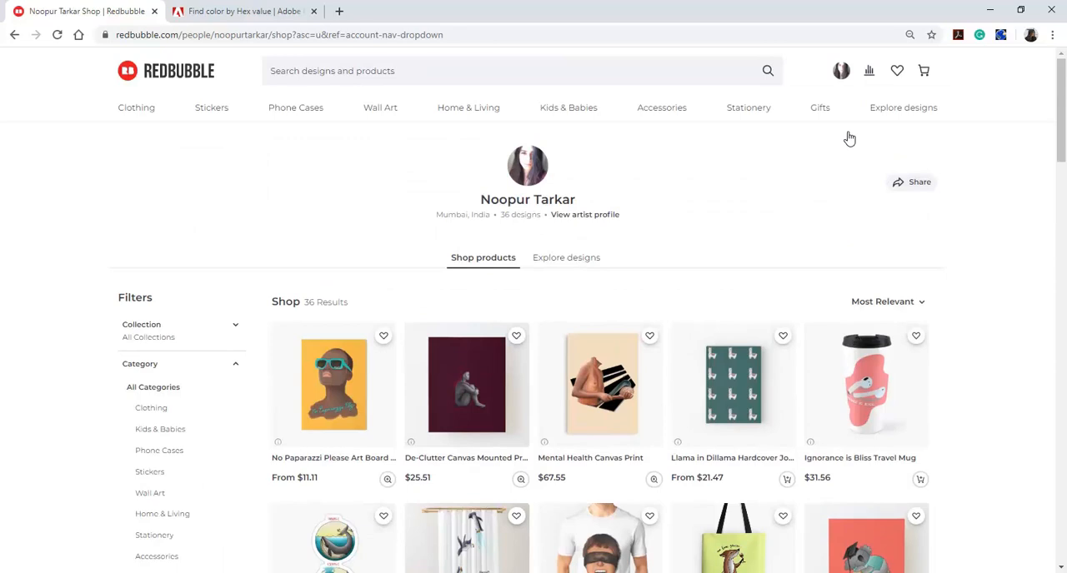
Start adding a new work, check the minimum resolution in the file requirements, and upload the flower-crown portrait image
{"action": "left_click", "coordinate": [848, 75]}
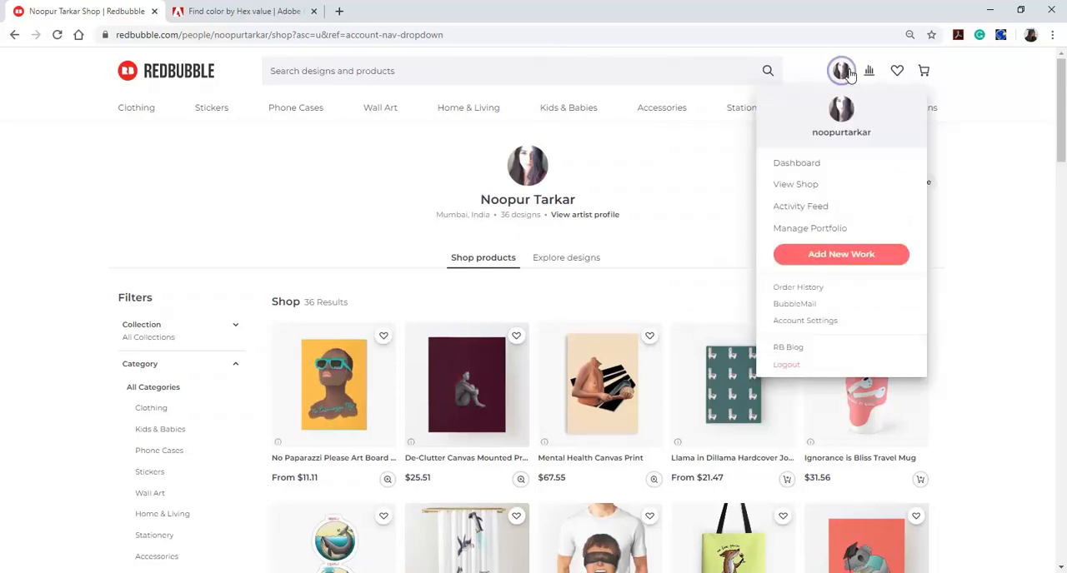
{"action": "left_click", "coordinate": [857, 258]}
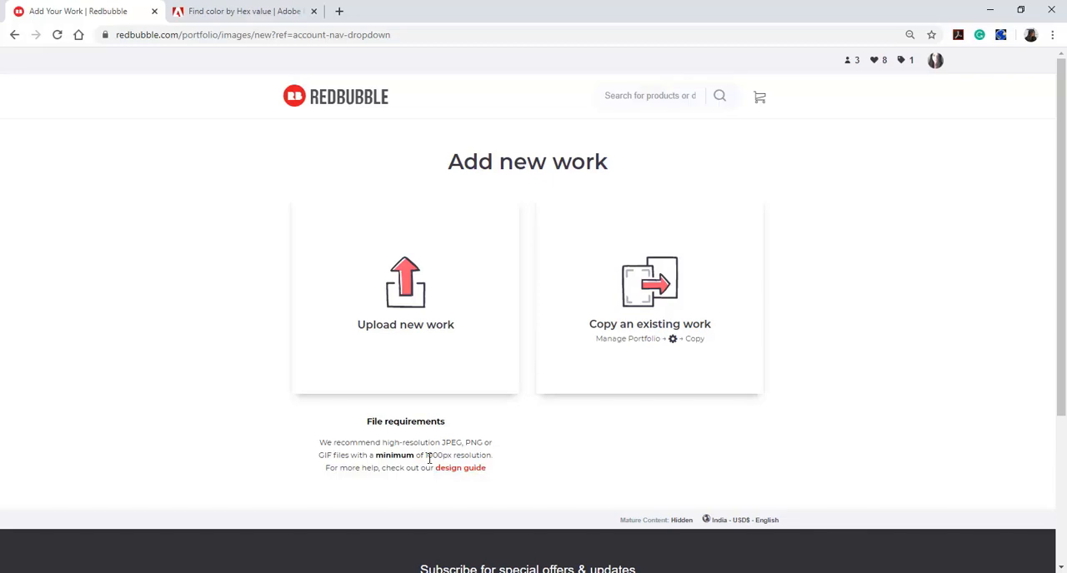
{"action": "left_click_drag", "start_coordinate": [425, 455], "coordinate": [496, 459]}
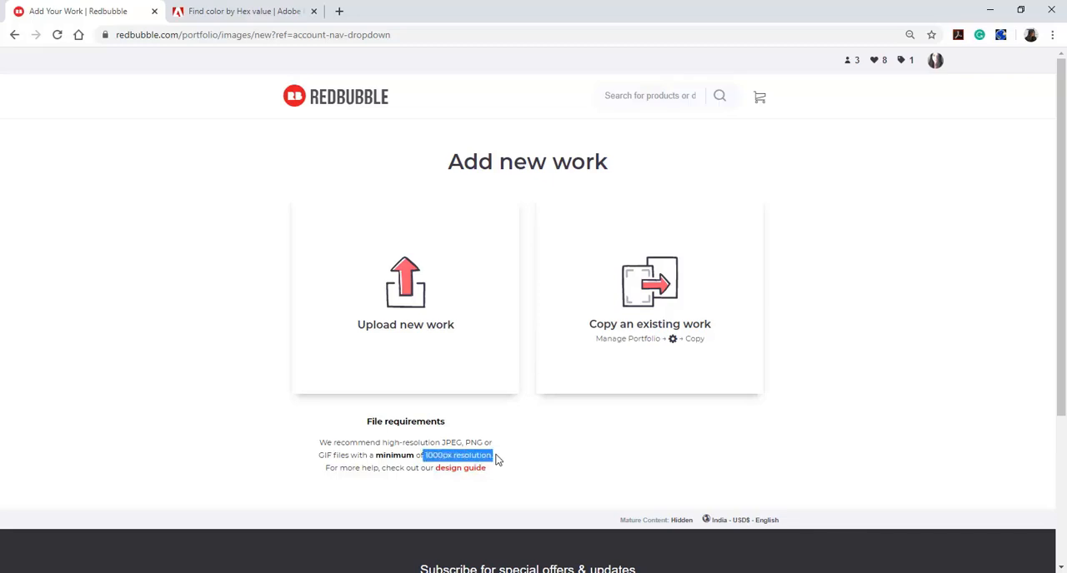
{"action": "left_click", "coordinate": [511, 507]}
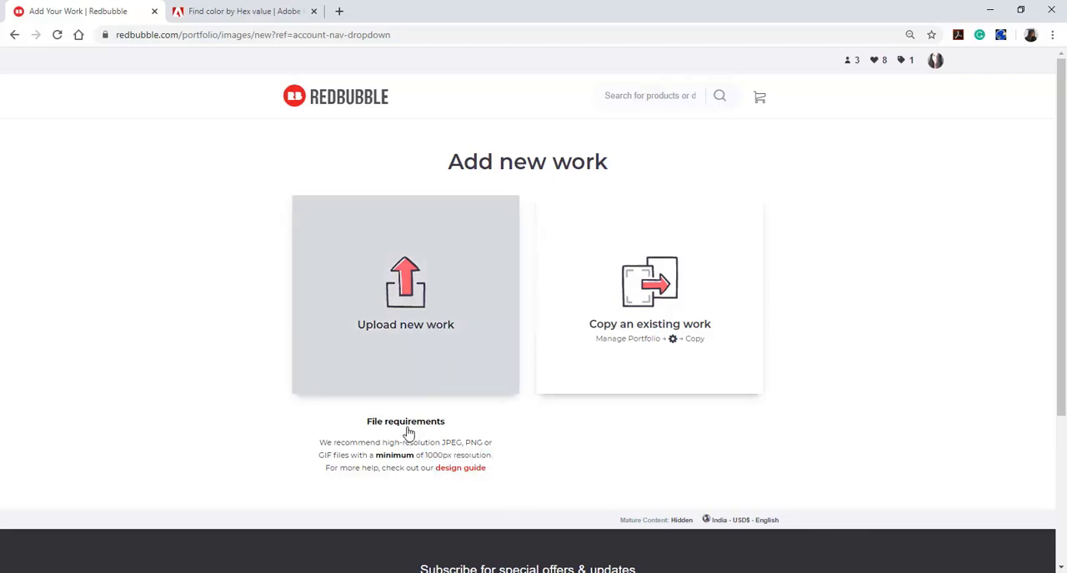
{"action": "left_click", "coordinate": [431, 333]}
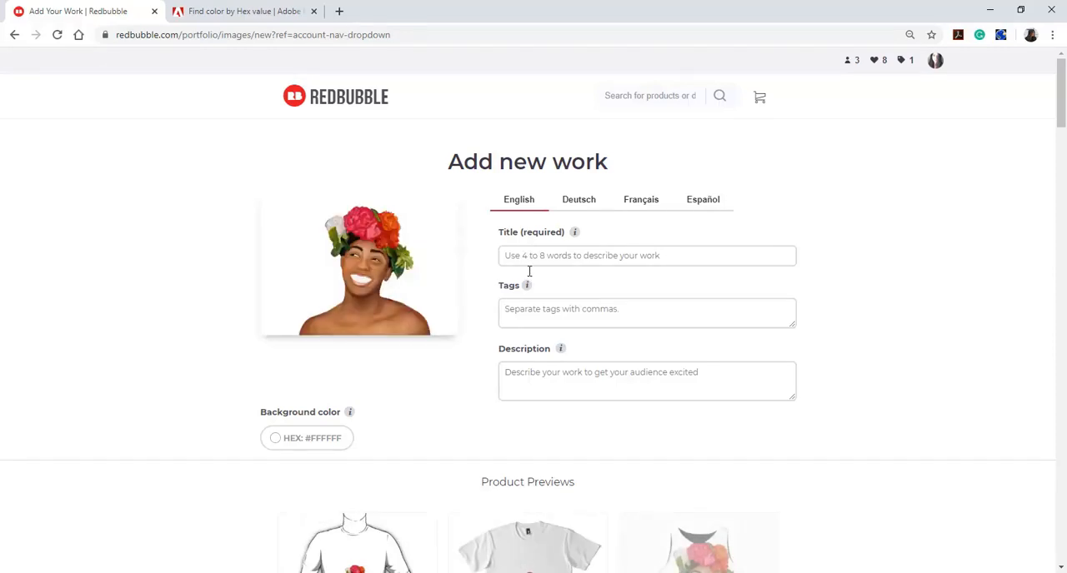
Title the new work "Spring is Coming"
{"action": "left_click", "coordinate": [528, 264]}
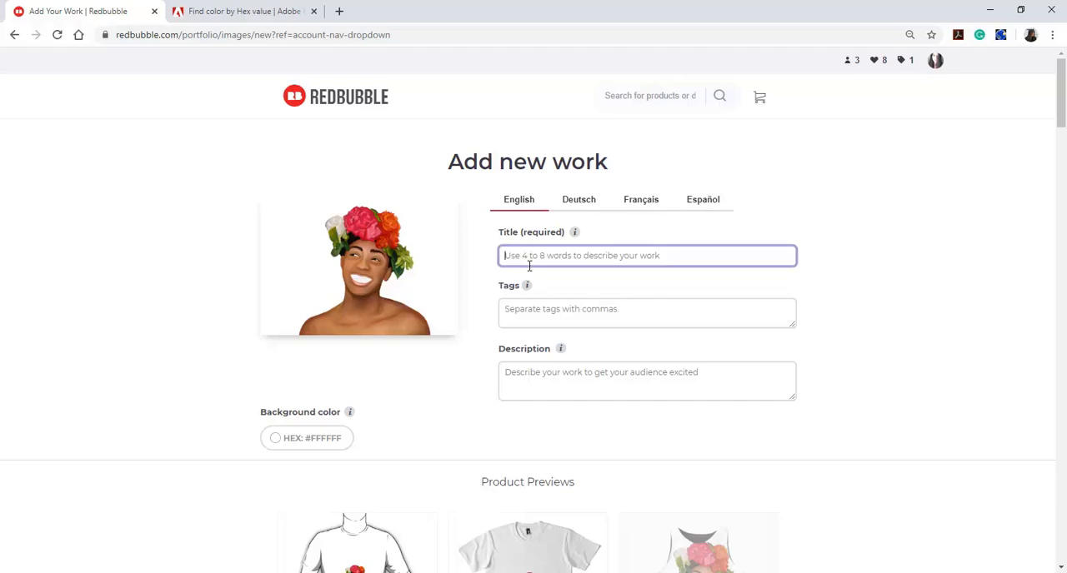
{"action": "type", "text": "Spring is Coming"}
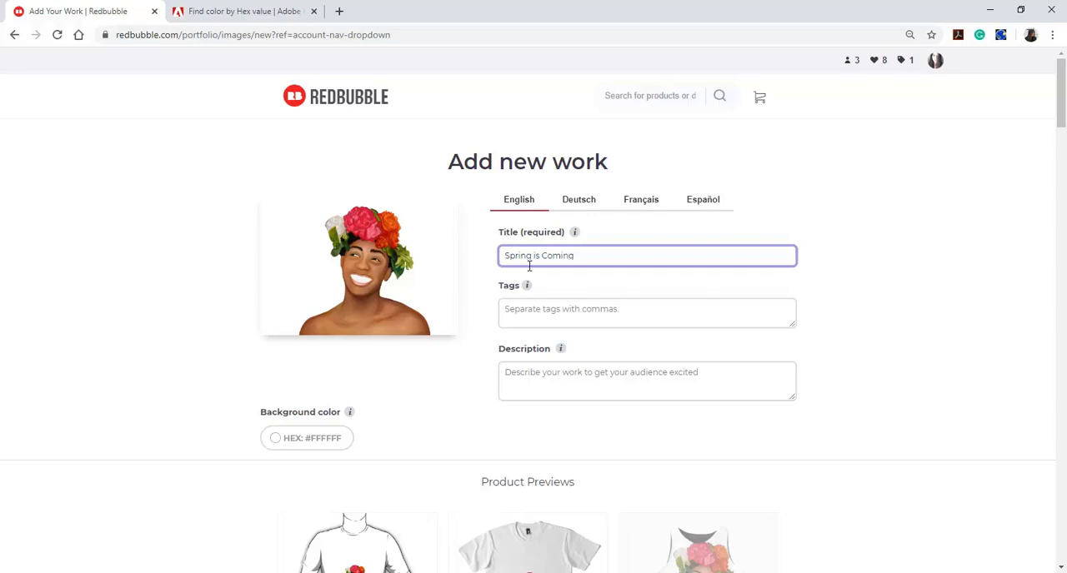
{"action": "key", "text": "ctrl+a"}
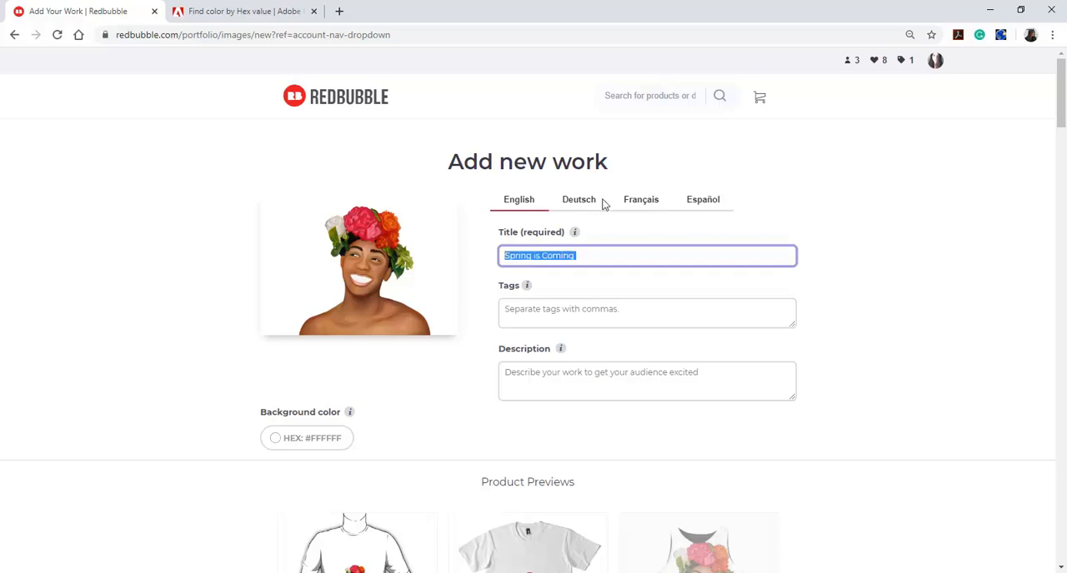
{"action": "left_click", "coordinate": [511, 367]}
{"action": "type", "text": "#400923"}
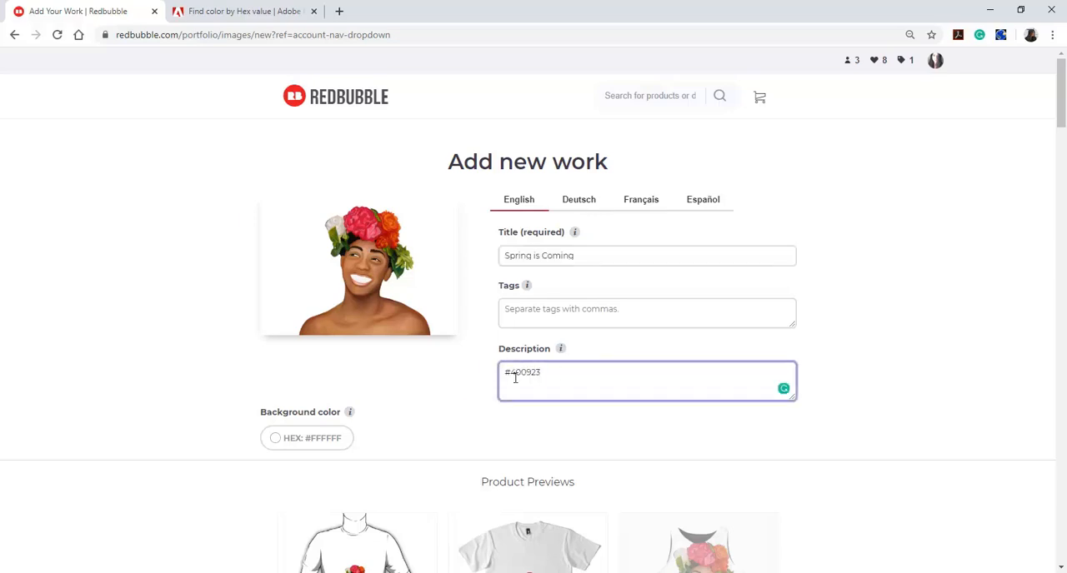
{"action": "key", "text": "ctrl+a"}
{"action": "key", "text": "BackSpace"}
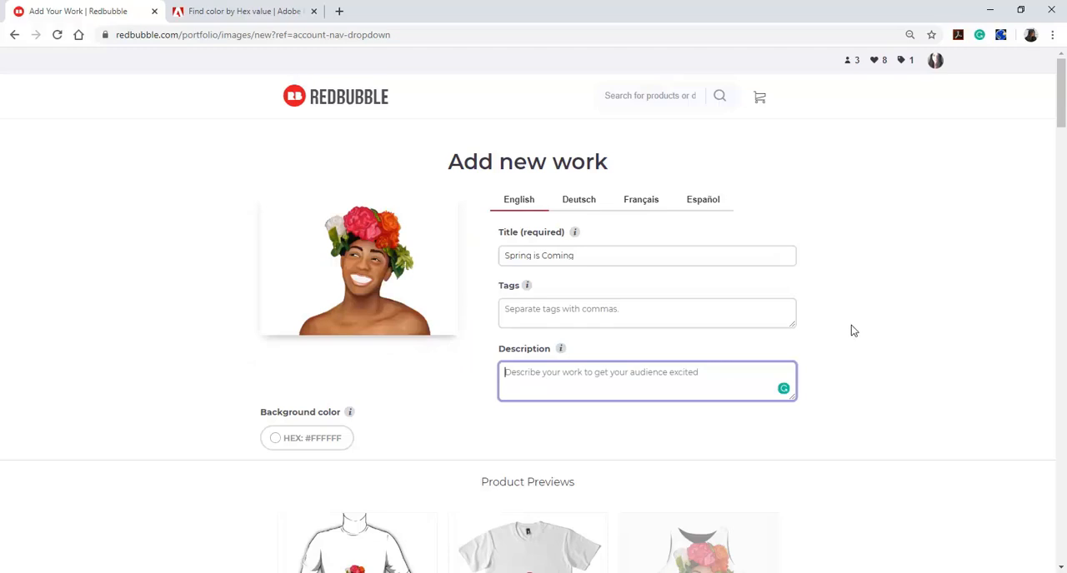
Enter the work's tags as "florals, people, faces, smile, happy, flowers, spring, season, summer, hope"
{"action": "left_click", "coordinate": [623, 325]}
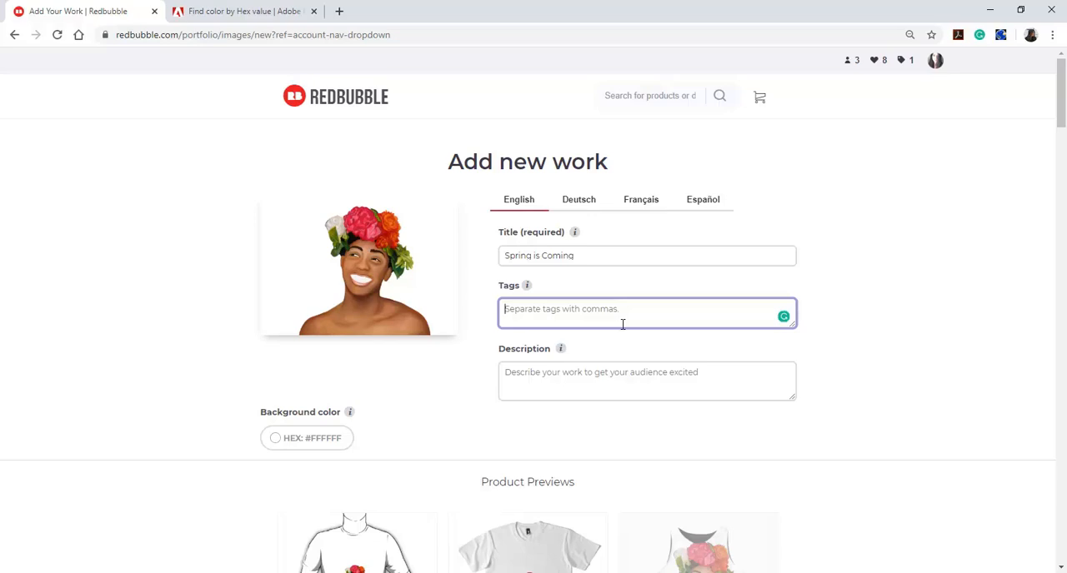
{"action": "type", "text": "florals, people, faces, smile"}
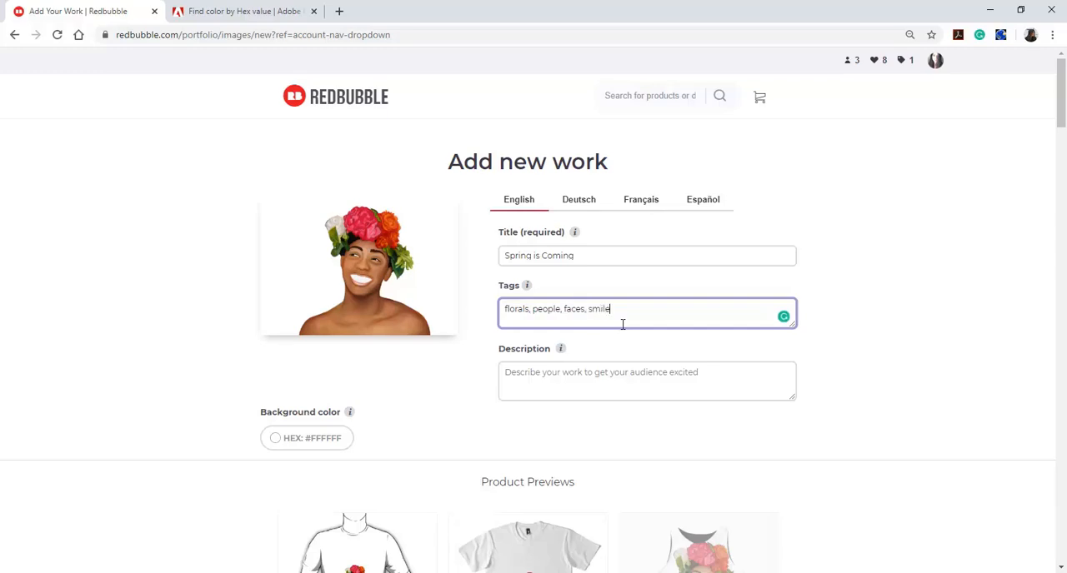
{"action": "type", "text": "happy, flowers, spring, season,summer,"}
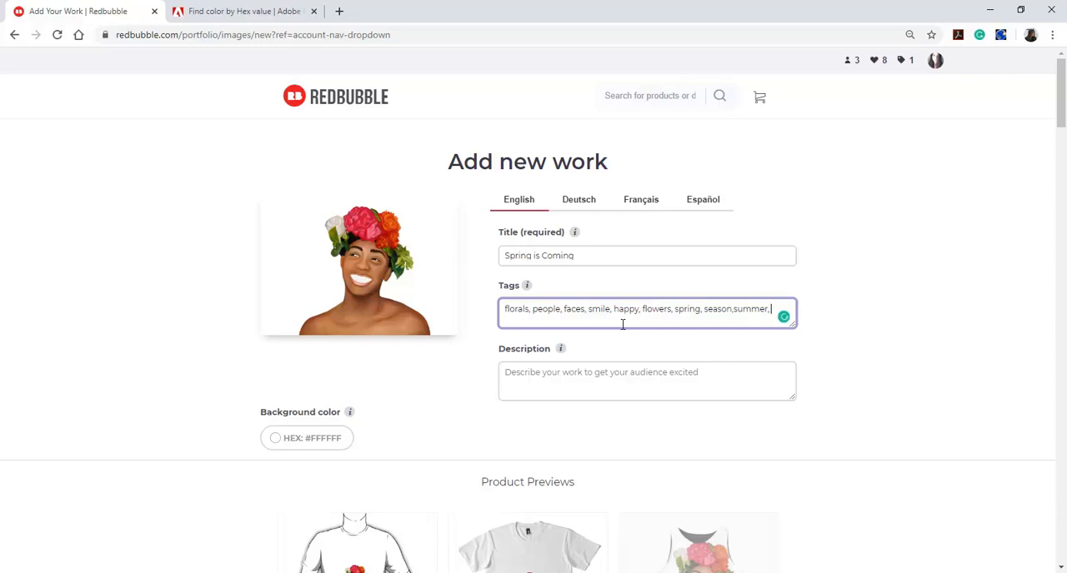
{"action": "mouse_move", "coordinate": [737, 309]}
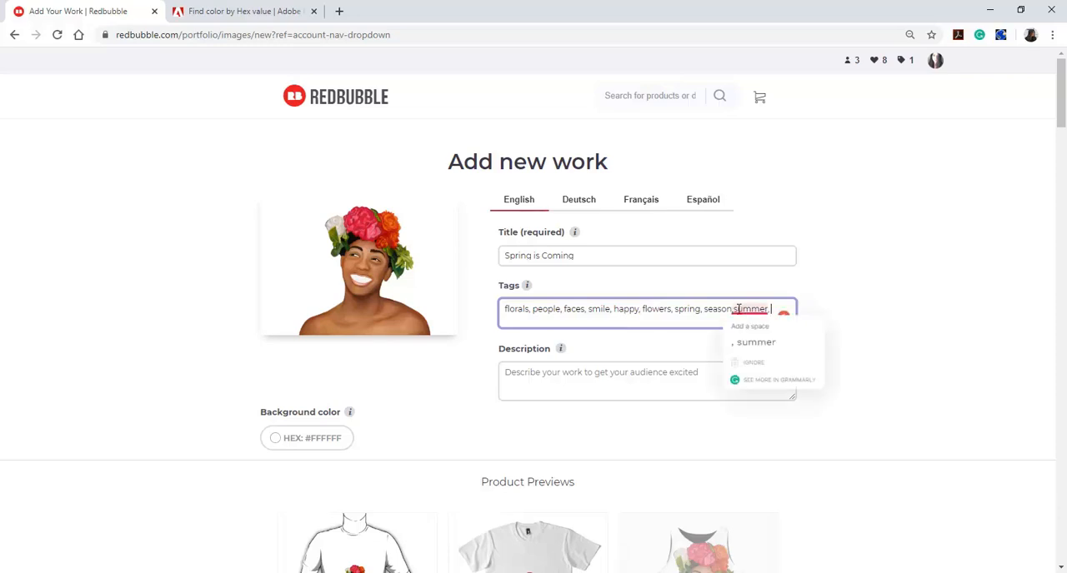
{"action": "left_click", "coordinate": [755, 343]}
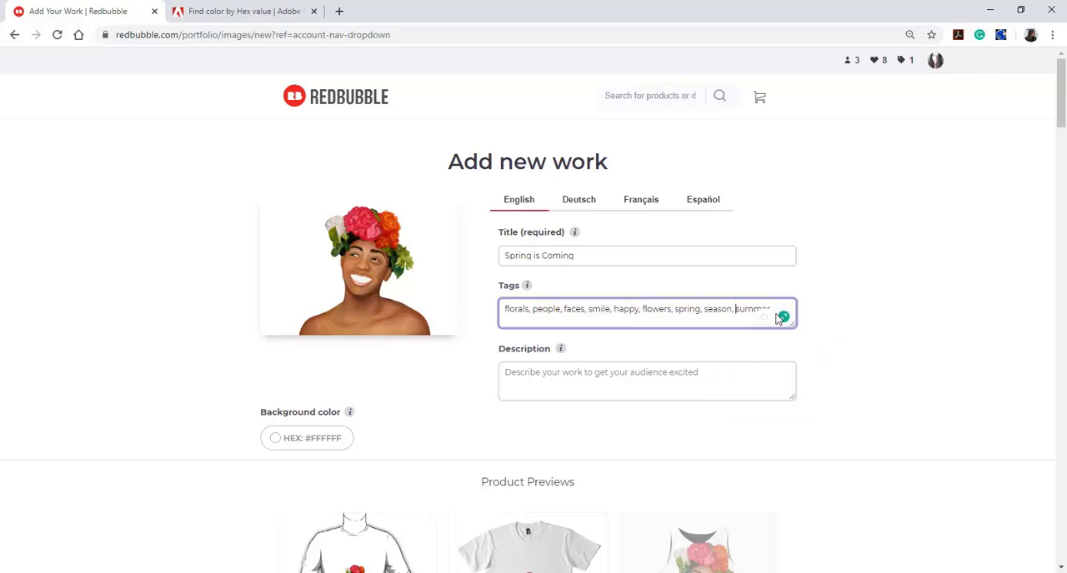
{"action": "key", "text": "BackSpace"}
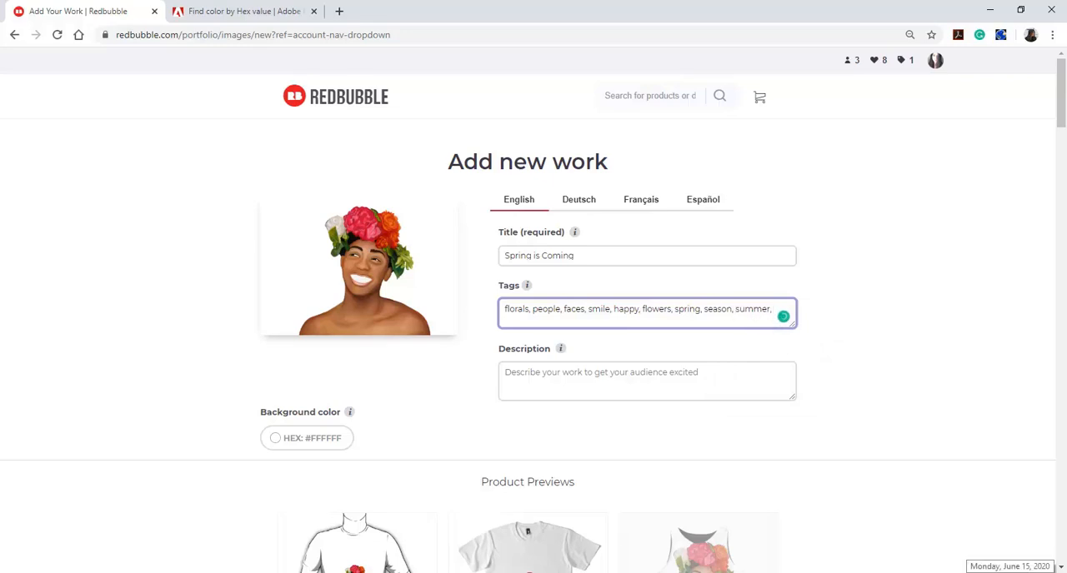
{"action": "type", "text": "hope"}
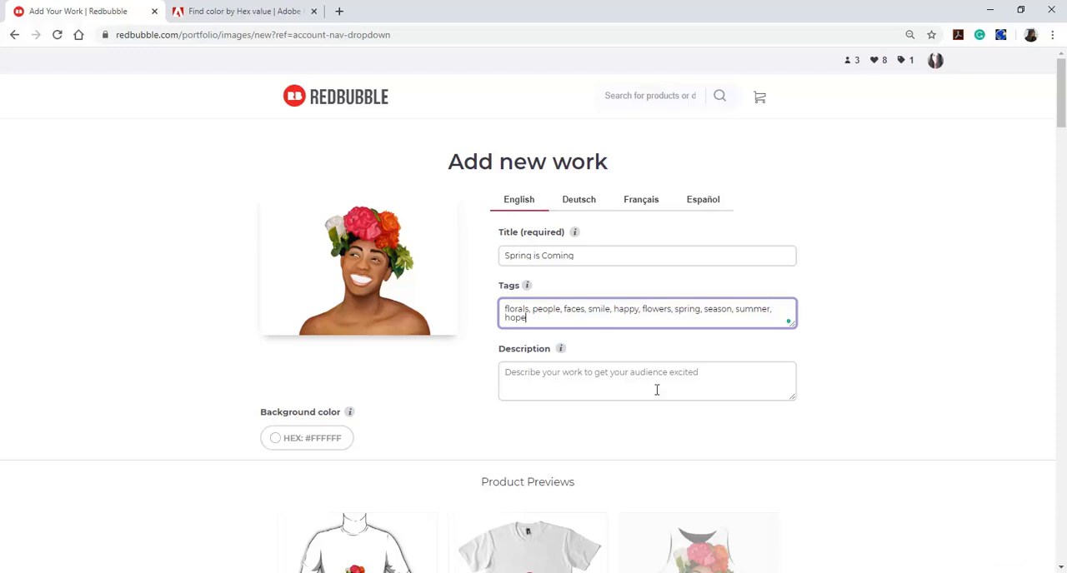
Enter the work's description as "Spring is a metaphor for a beautiful time that awaits in the future."
{"action": "left_click", "coordinate": [602, 387]}
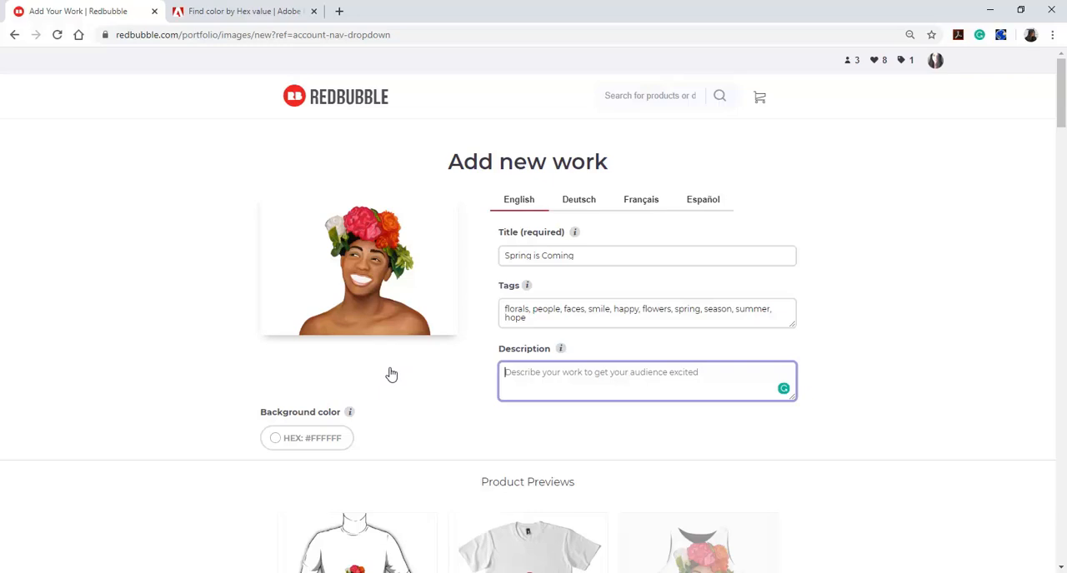
{"action": "type", "text": "Spring"}
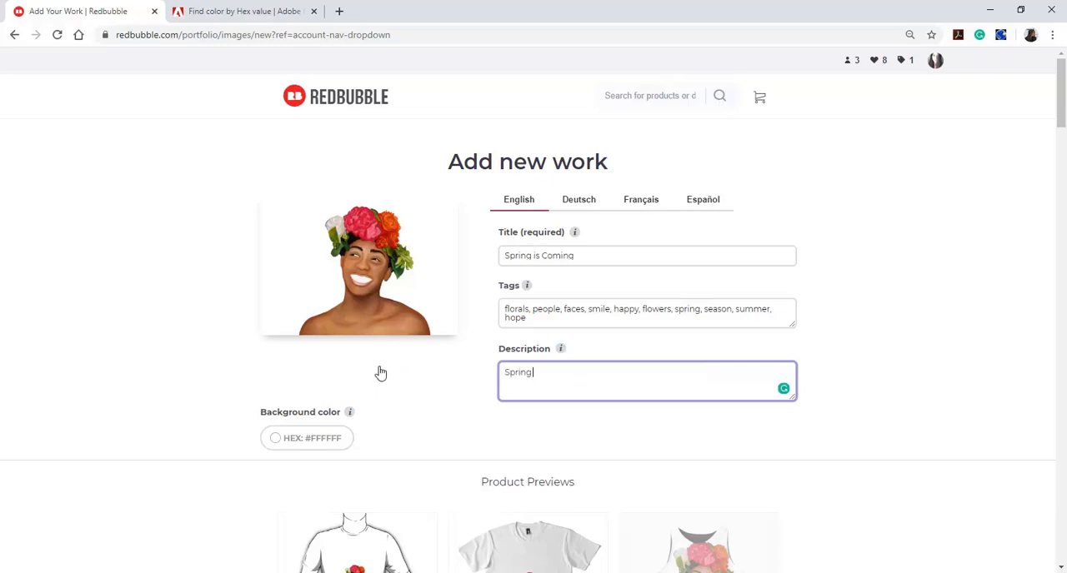
{"action": "type", "text": " is a metaphor for a beautiful time"}
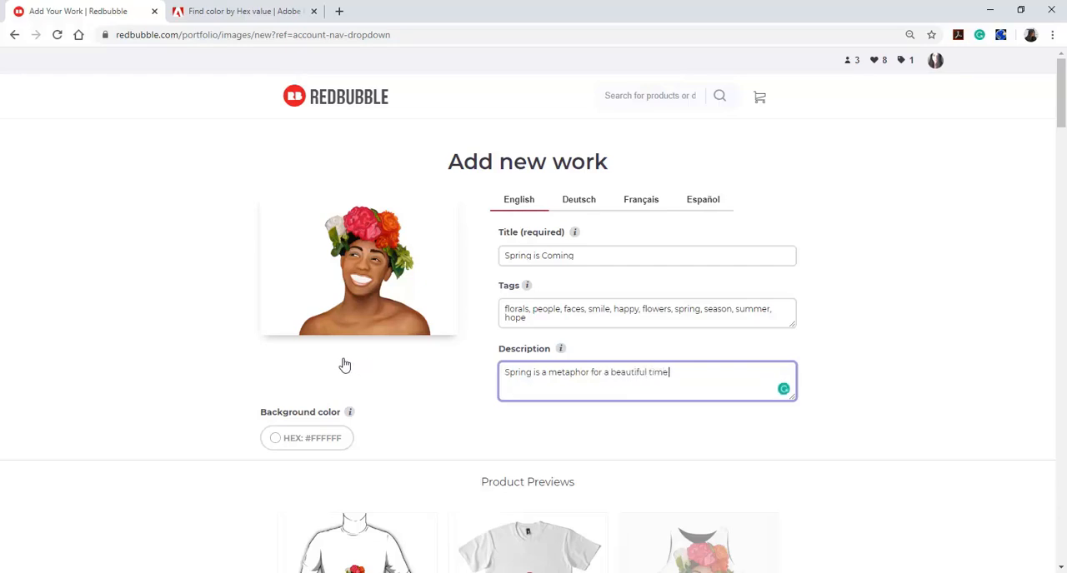
{"action": "type", "text": " that awaits in the fi"}
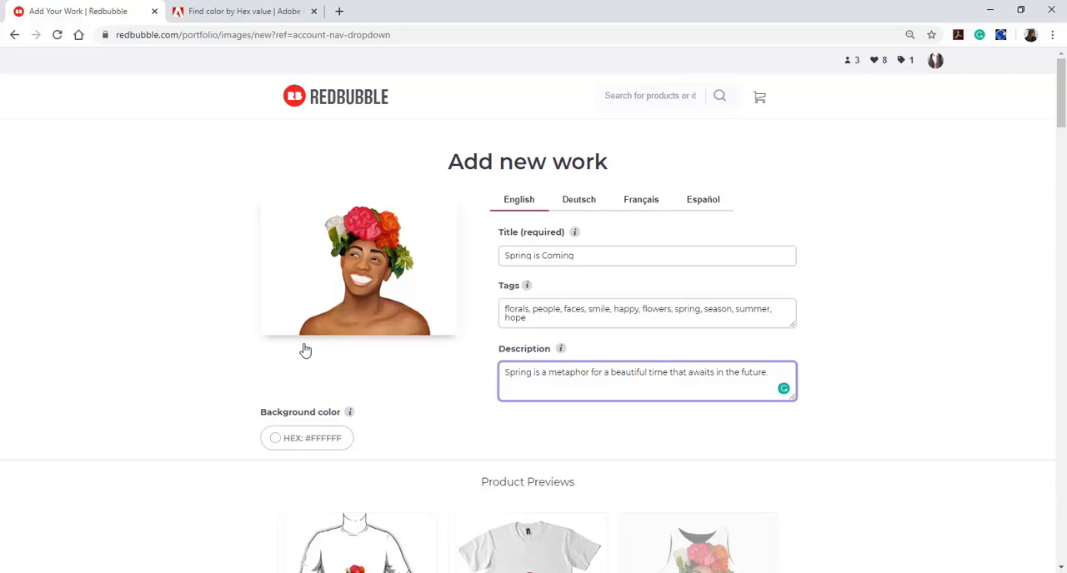
Review the product previews for the uploaded artwork, from Standard Print Clothing through Duffle Bags
{"action": "scroll", "coordinate": [305, 351], "scroll_direction": "down", "scroll_amount": 2}
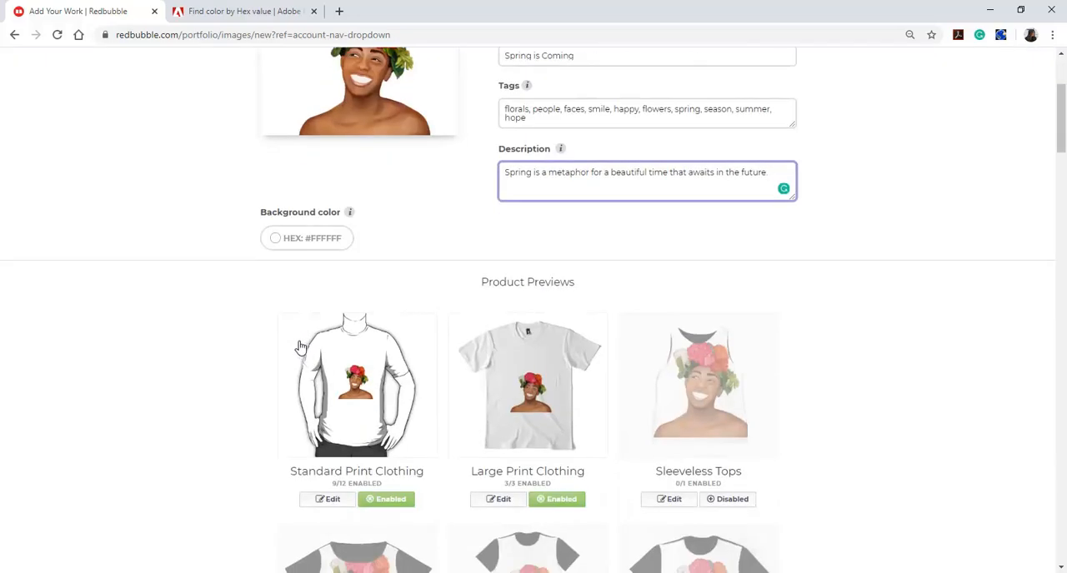
{"action": "scroll", "coordinate": [299, 347], "scroll_direction": "down", "scroll_amount": 11}
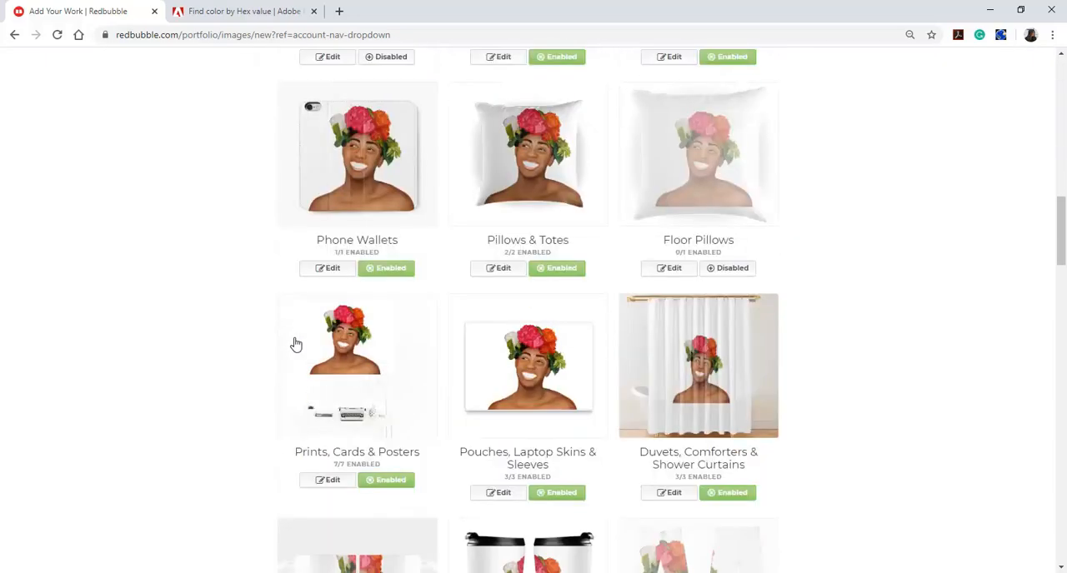
{"action": "scroll", "coordinate": [294, 343], "scroll_direction": "down", "scroll_amount": 3}
{"action": "scroll", "coordinate": [293, 342], "scroll_direction": "down", "scroll_amount": 9}
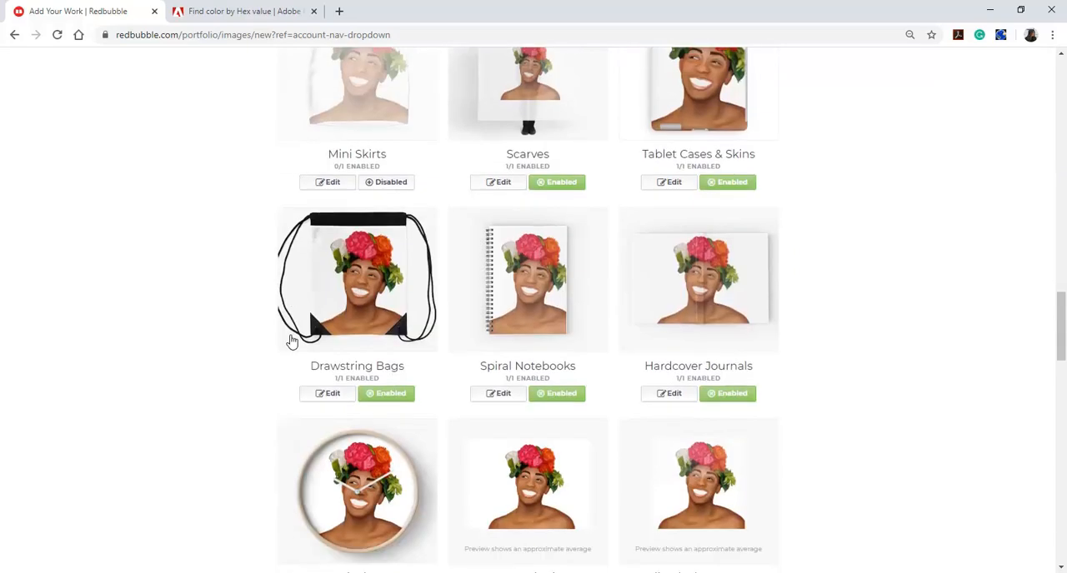
{"action": "scroll", "coordinate": [288, 338], "scroll_direction": "down", "scroll_amount": 8}
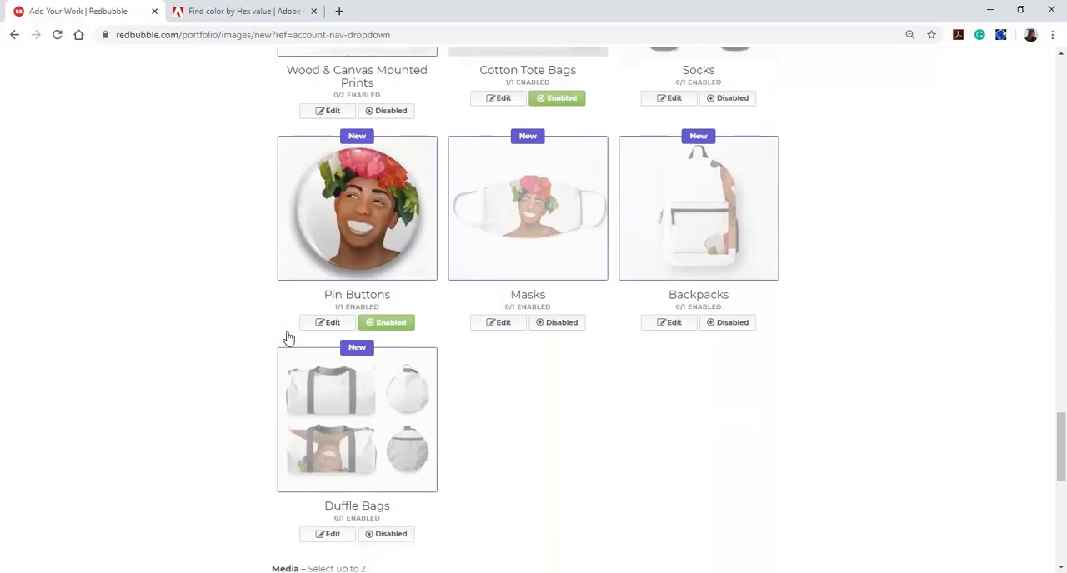
{"action": "scroll", "coordinate": [286, 336], "scroll_direction": "up", "scroll_amount": 2}
{"action": "scroll", "coordinate": [285, 334], "scroll_direction": "up", "scroll_amount": 15}
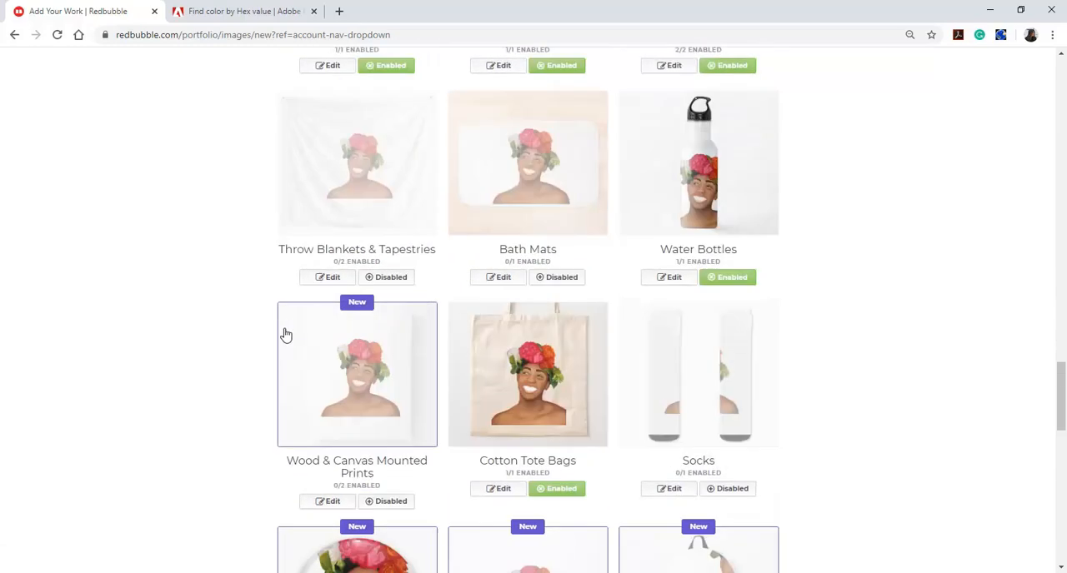
{"action": "scroll", "coordinate": [283, 333], "scroll_direction": "up", "scroll_amount": 3}
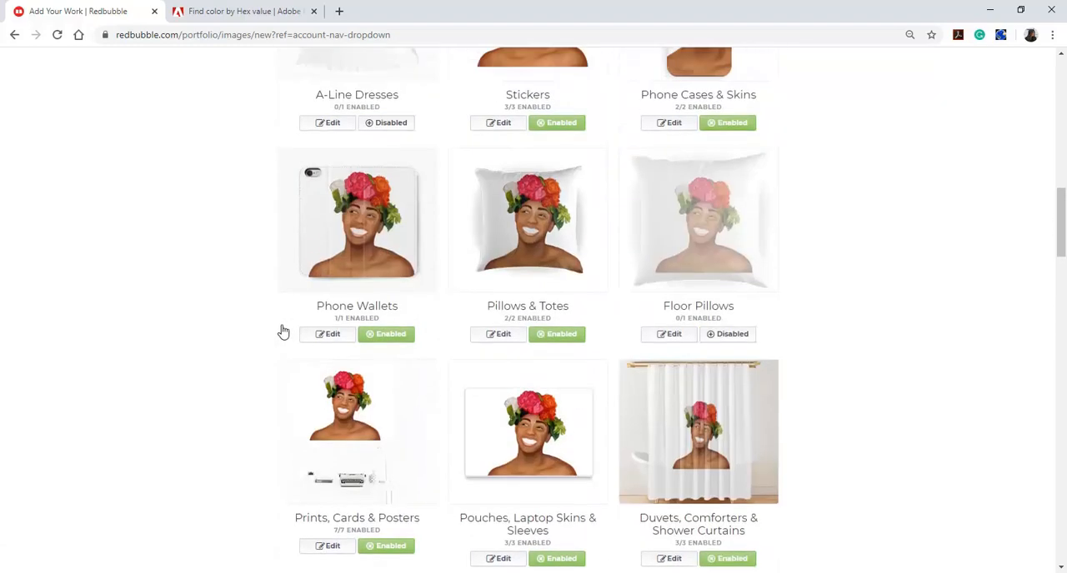
{"action": "scroll", "coordinate": [283, 330], "scroll_direction": "up", "scroll_amount": 12}
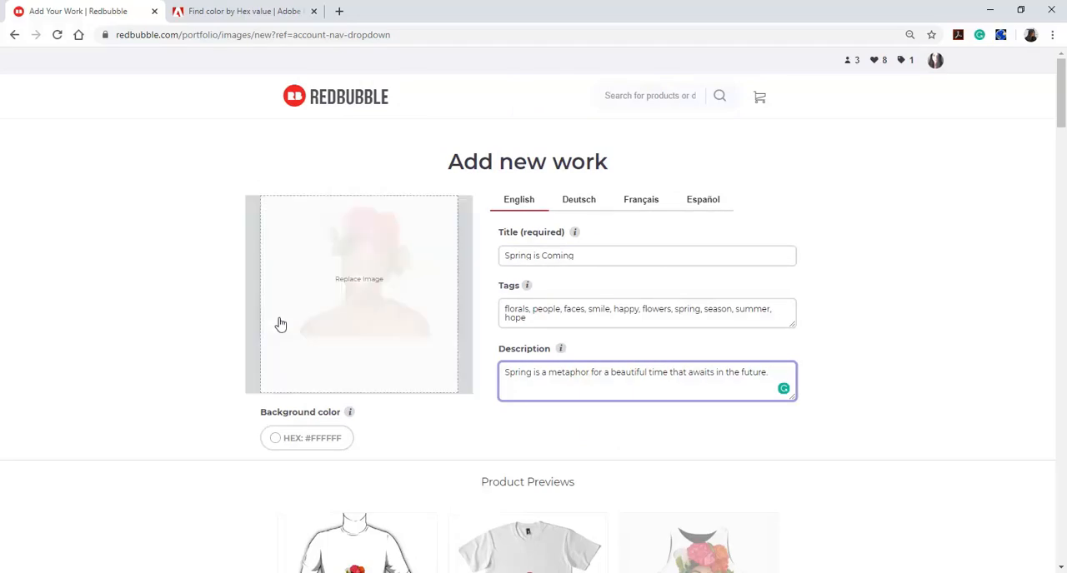
{"action": "scroll", "coordinate": [280, 323], "scroll_direction": "down", "scroll_amount": 3}
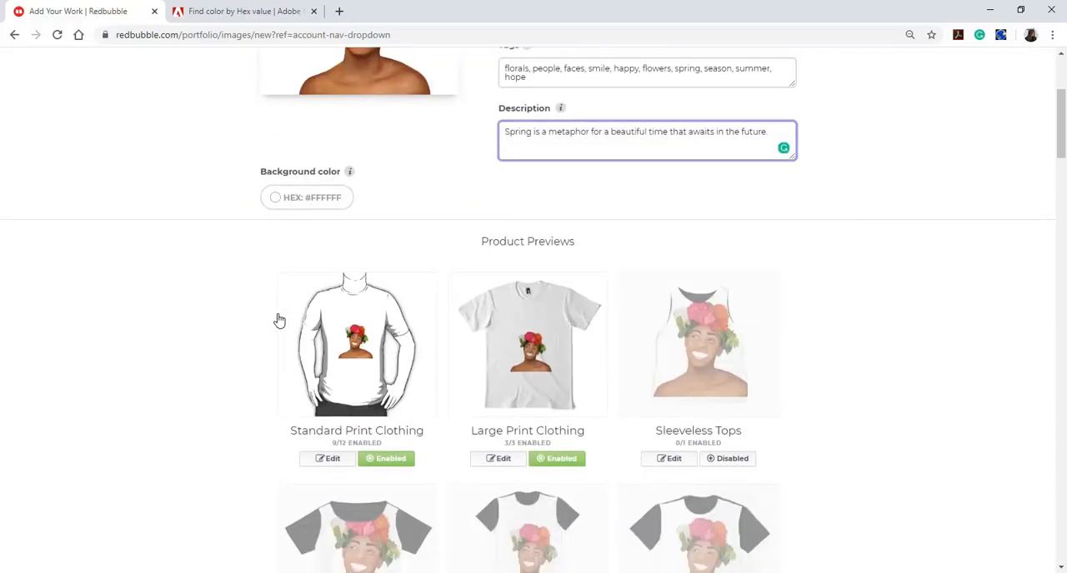
{"action": "scroll", "coordinate": [279, 319], "scroll_direction": "up", "scroll_amount": 2}
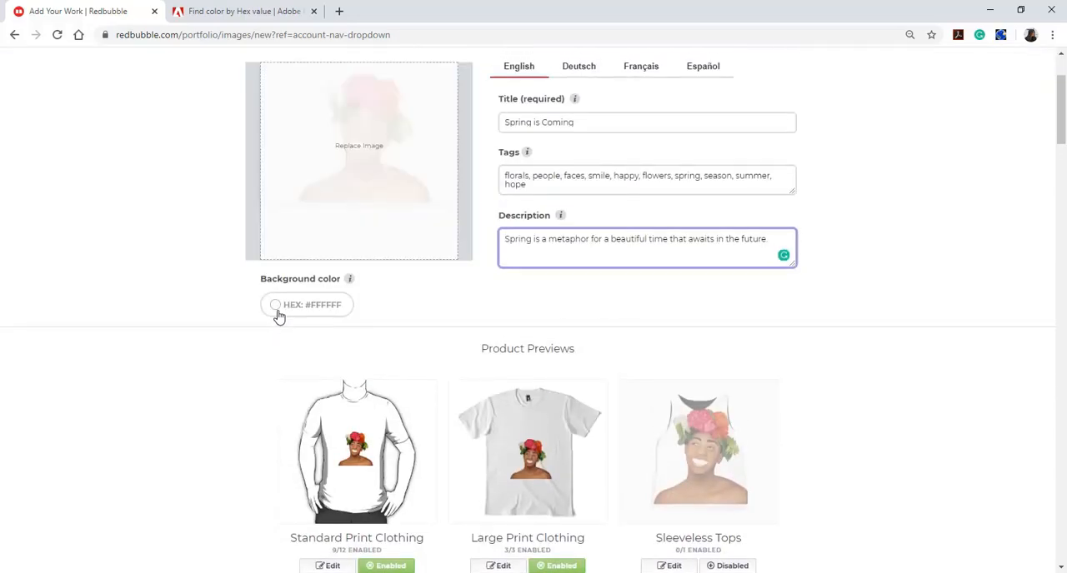
Check the work's background color picker, and switch to Adobe Color's color wheel page
{"action": "left_click", "coordinate": [280, 313]}
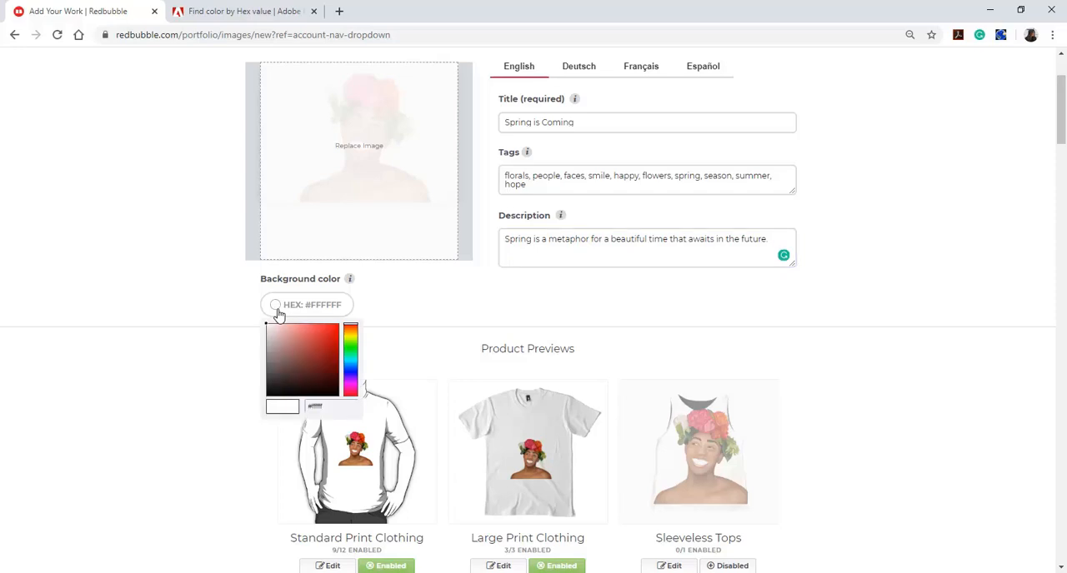
{"action": "left_click", "coordinate": [279, 313]}
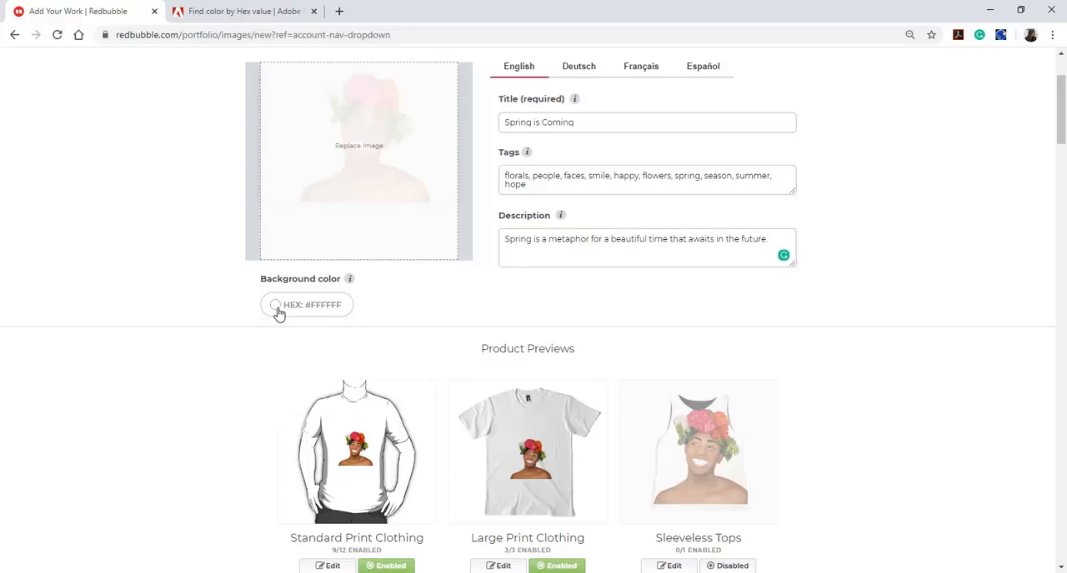
{"action": "left_click", "coordinate": [262, 15]}
{"action": "left_click", "coordinate": [15, 36]}
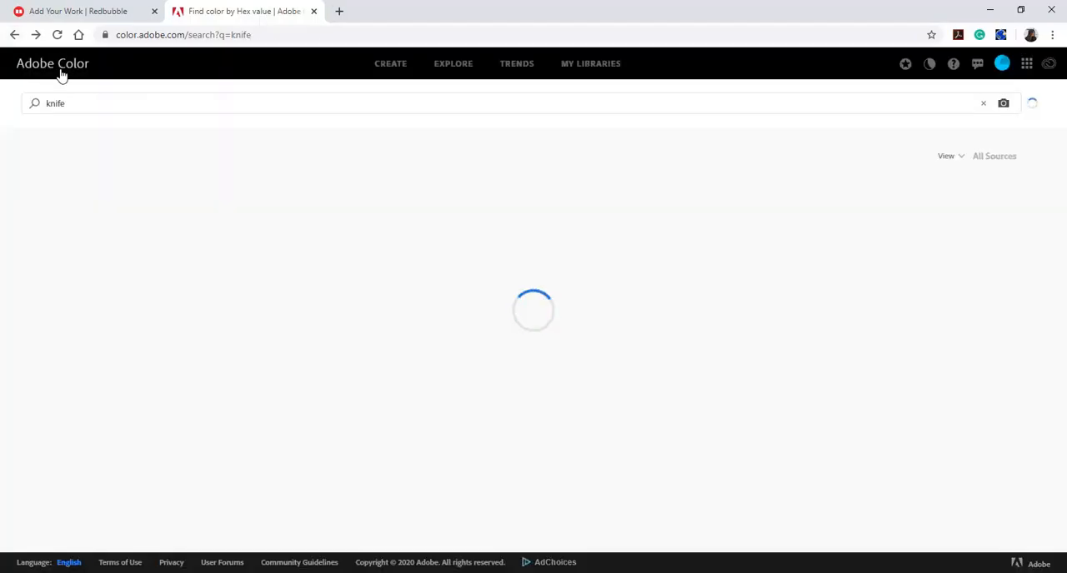
{"action": "left_click", "coordinate": [60, 70]}
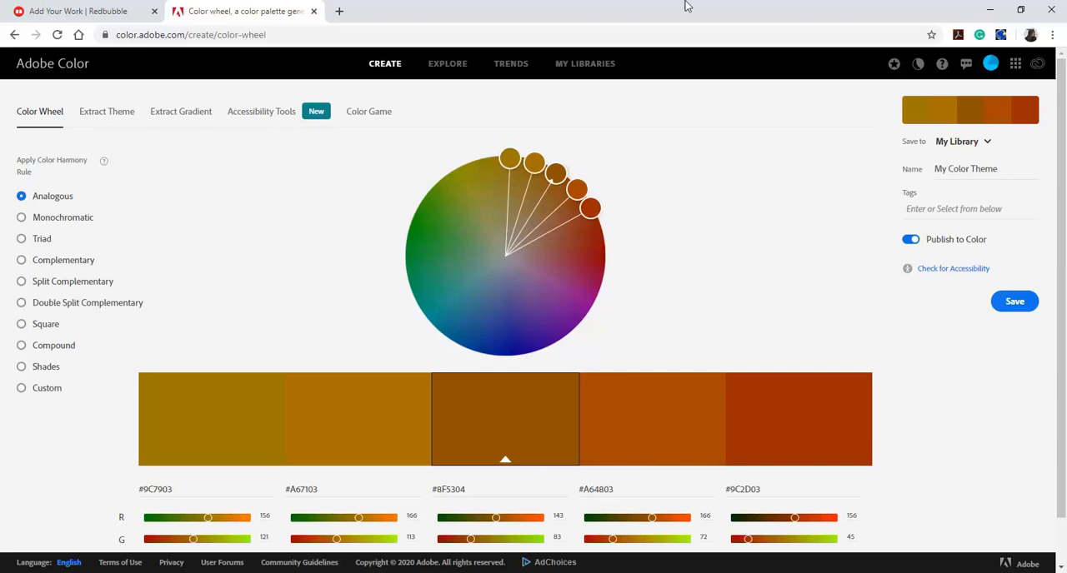
Search Adobe Color's Explore palettes for "pink"
{"action": "left_click", "coordinate": [451, 70]}
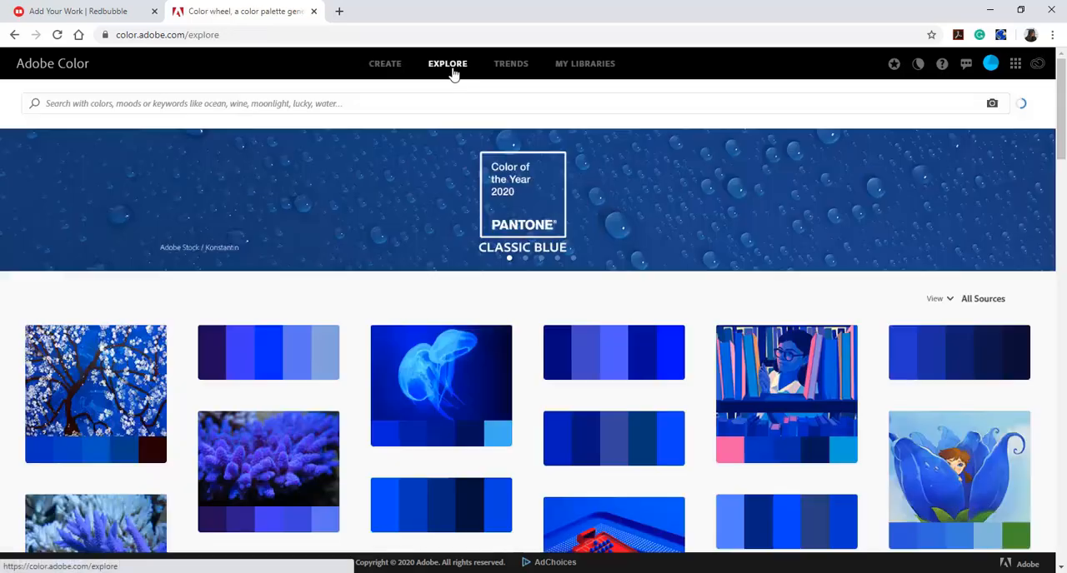
{"action": "left_click", "coordinate": [466, 103]}
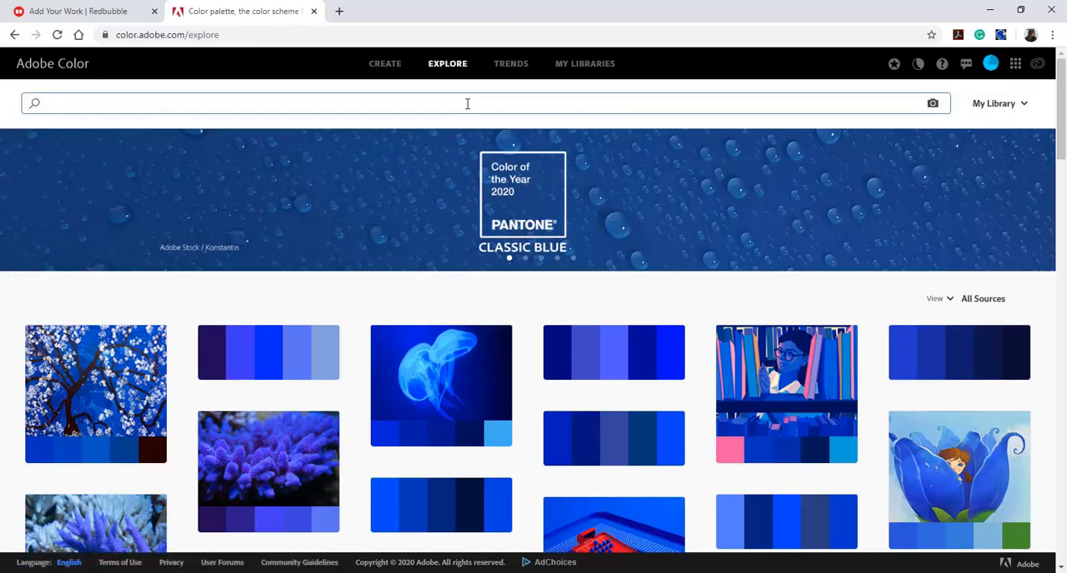
{"action": "type", "text": "pink"}
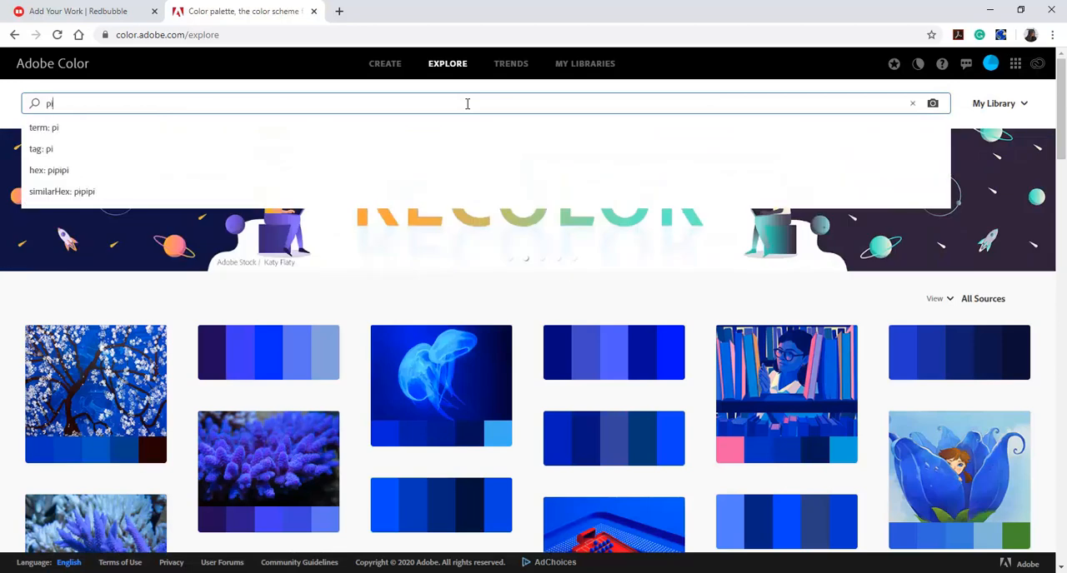
{"action": "key", "text": "Return"}
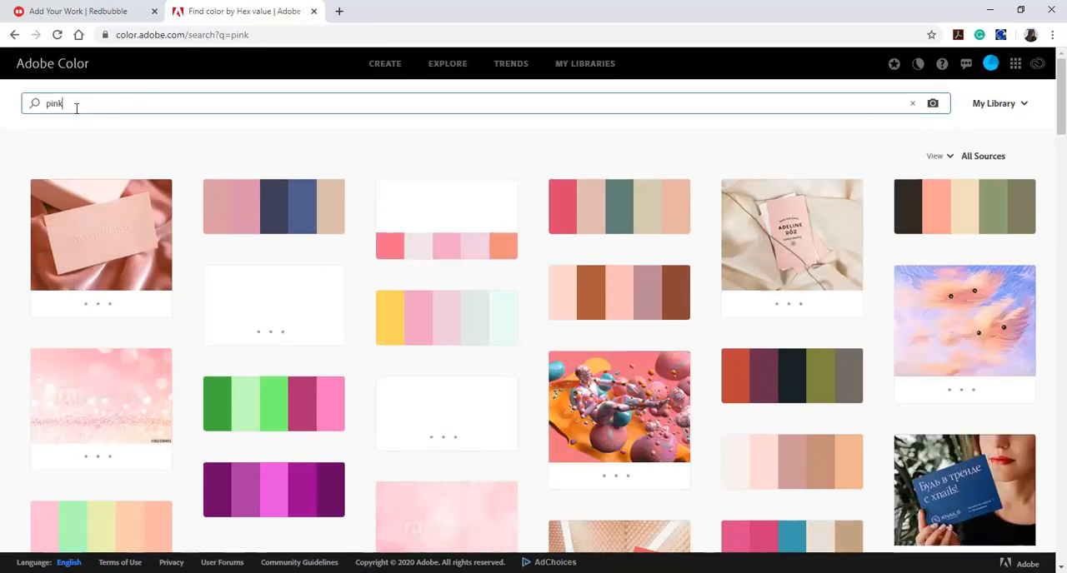
Search the Adobe Color palettes for "brown" and browse the results for a suitable color
{"action": "left_click_drag", "start_coordinate": [76, 107], "coordinate": [7, 109]}
{"action": "type", "text": "brown"}
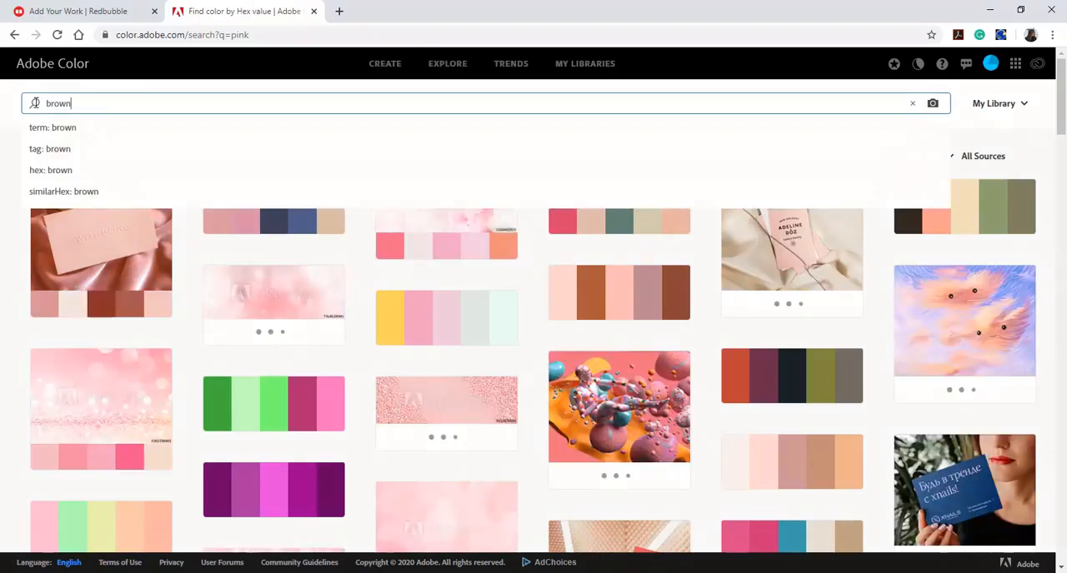
{"action": "key", "text": "Return"}
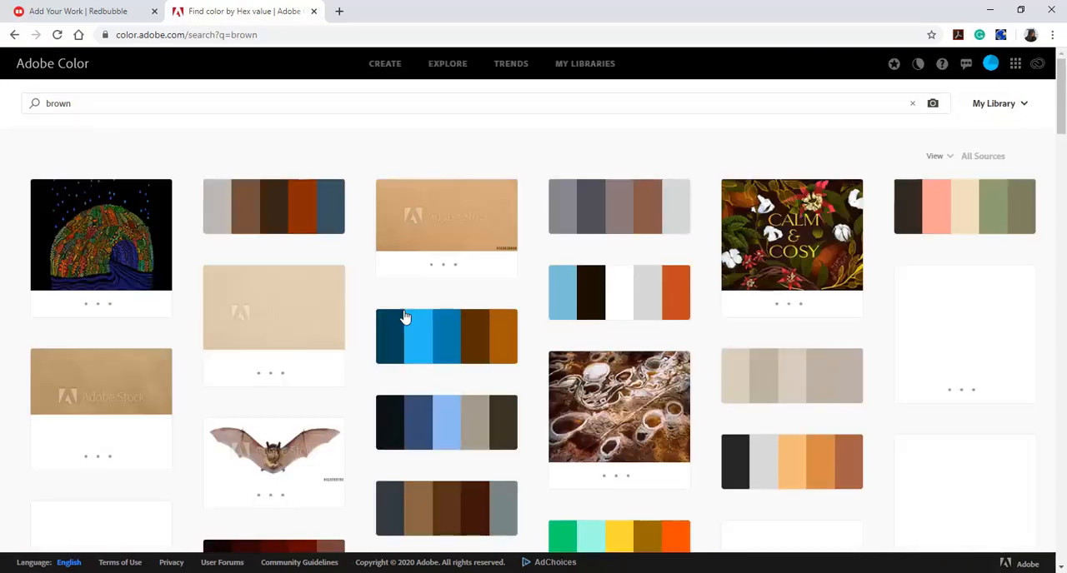
{"action": "scroll", "coordinate": [139, 257], "scroll_direction": "down", "scroll_amount": 3}
{"action": "scroll", "coordinate": [138, 260], "scroll_direction": "up", "scroll_amount": 3}
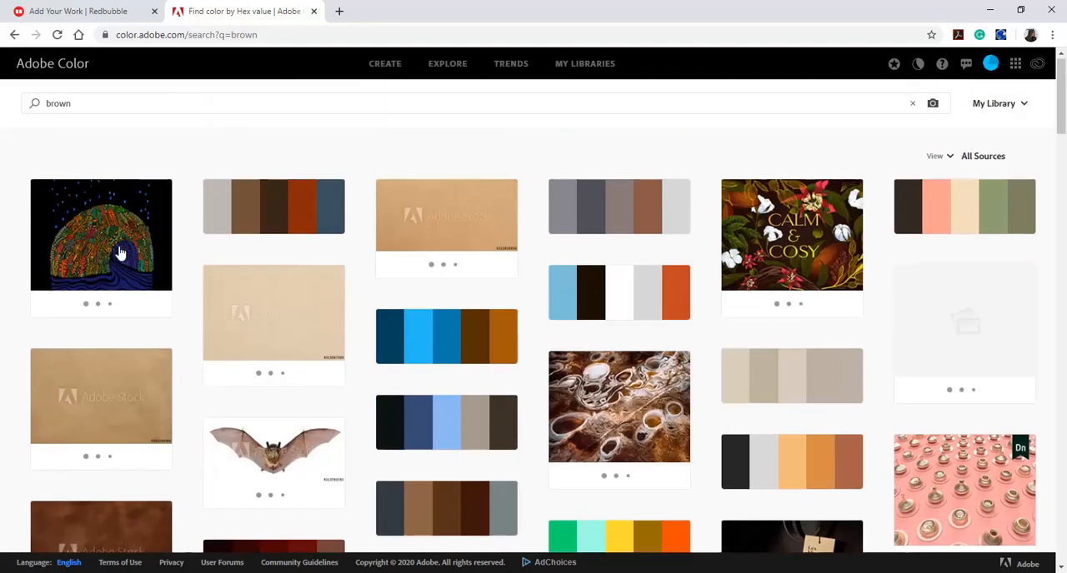
{"action": "scroll", "coordinate": [385, 361], "scroll_direction": "down", "scroll_amount": 3}
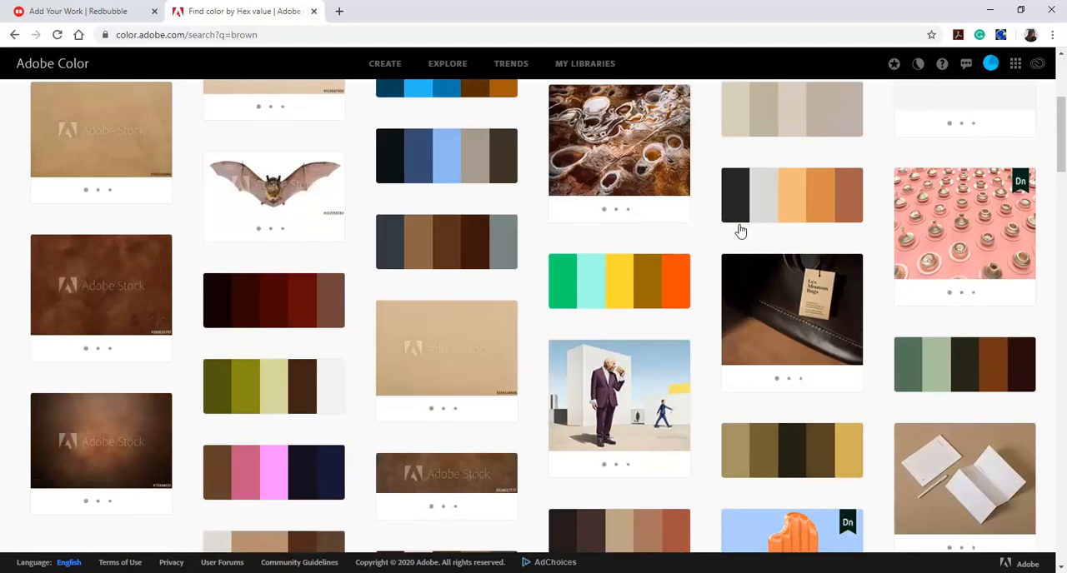
{"action": "scroll", "coordinate": [642, 250], "scroll_direction": "down", "scroll_amount": 2}
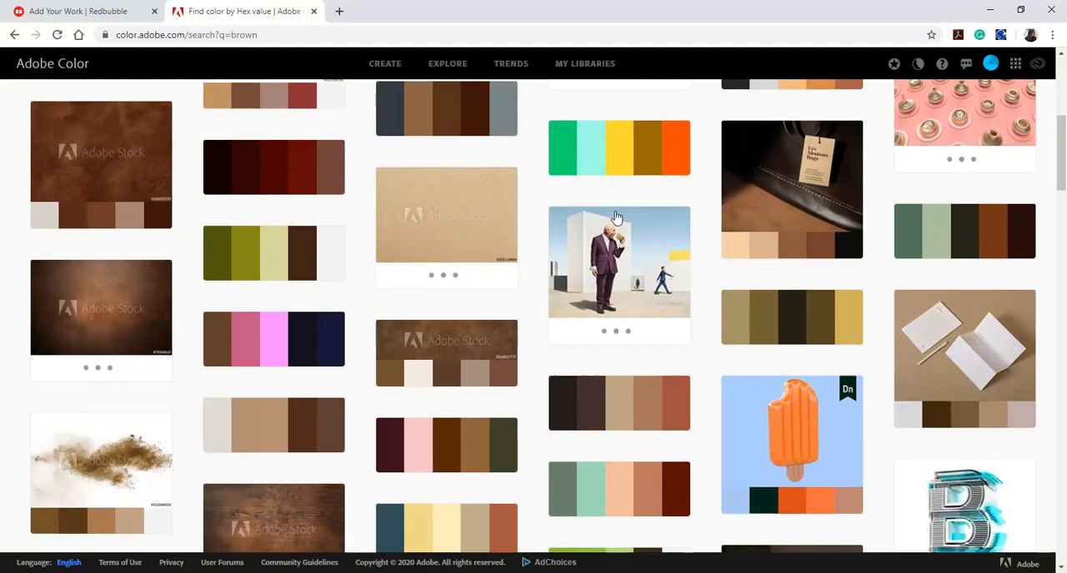
Open the "coastal fire" palette and copy the hex code of its yellow, #FFD933
{"action": "left_click", "coordinate": [617, 176]}
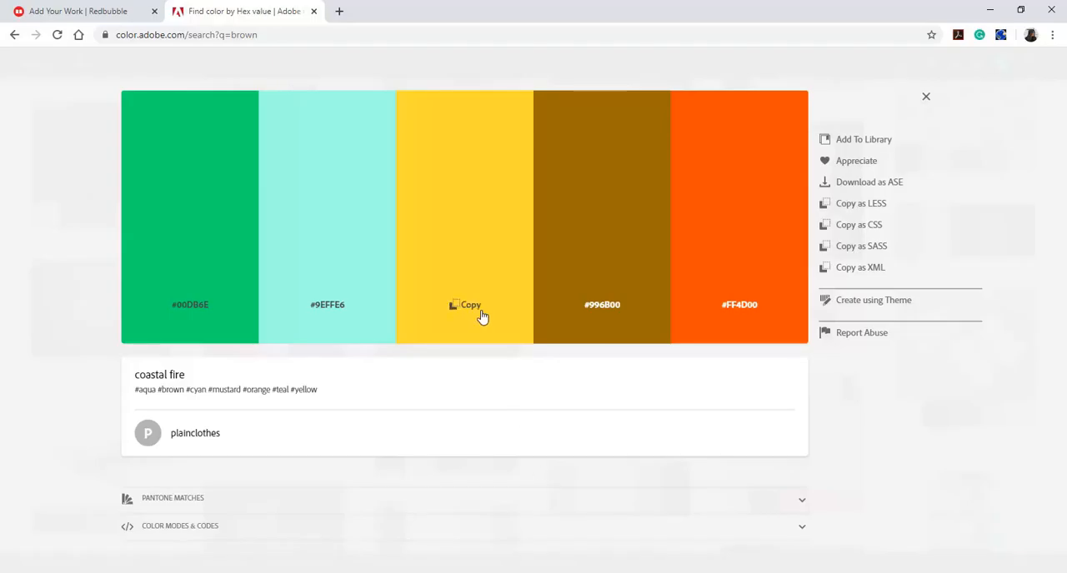
{"action": "left_click", "coordinate": [481, 312]}
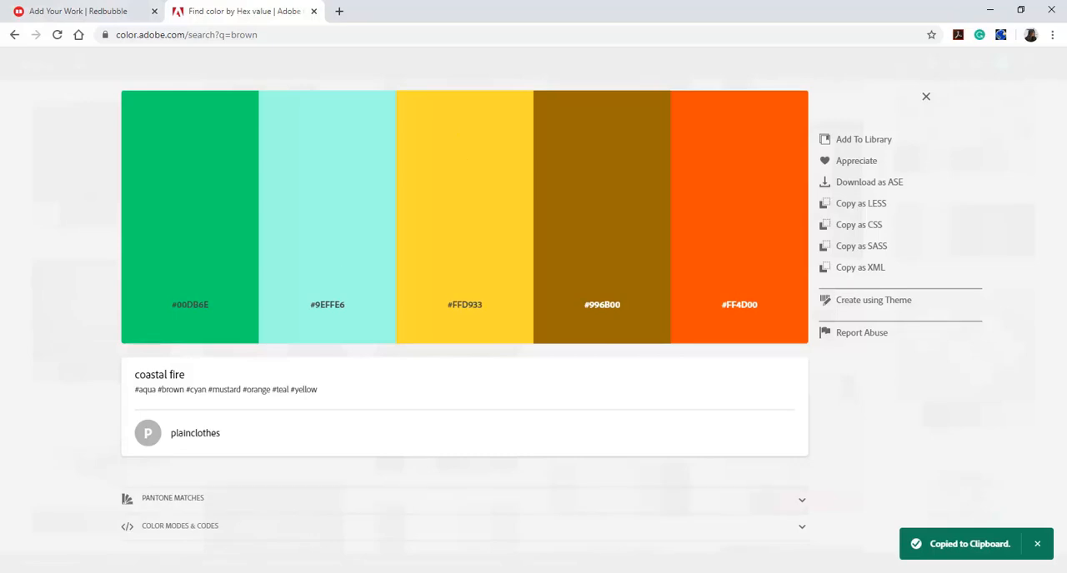
{"action": "mouse_move", "coordinate": [409, 572]}
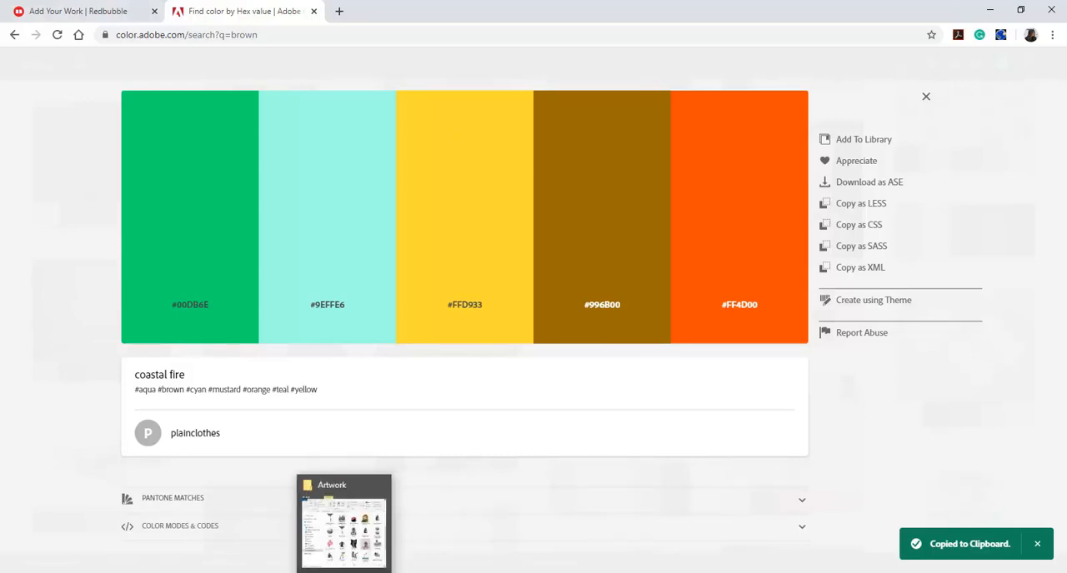
Return to the Redbubble upload page and set the work's background color to the copied #FFD933
{"action": "left_click", "coordinate": [71, 10]}
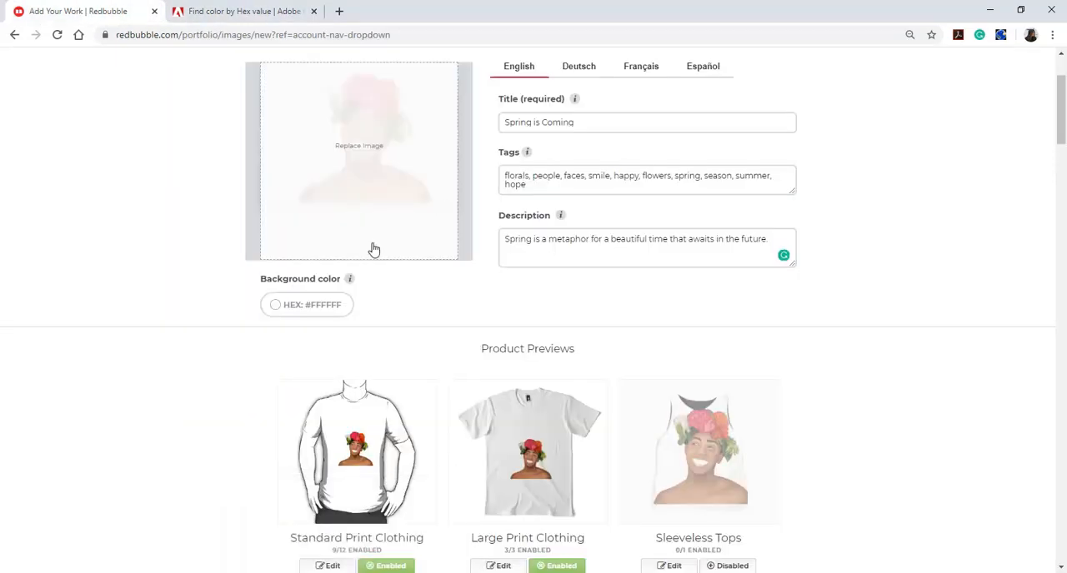
{"action": "left_click", "coordinate": [276, 306]}
{"action": "left_click", "coordinate": [329, 408]}
{"action": "key", "text": "ctrl+v"}
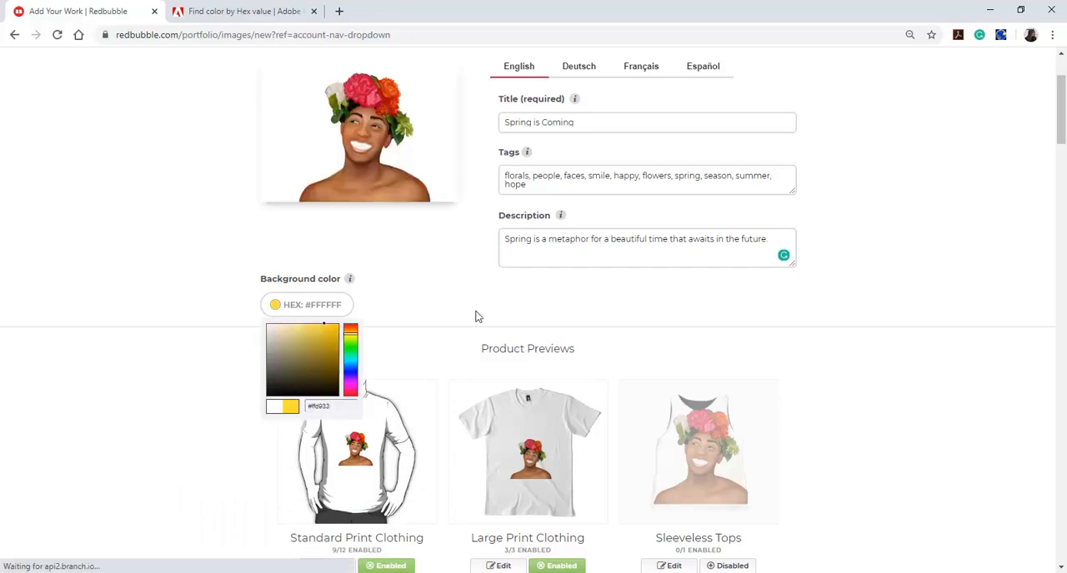
{"action": "left_click", "coordinate": [433, 359]}
Examine how the yellow background looks across the product previews, down to the Media and Collections settings
{"action": "scroll", "coordinate": [741, 346], "scroll_direction": "down", "scroll_amount": 5}
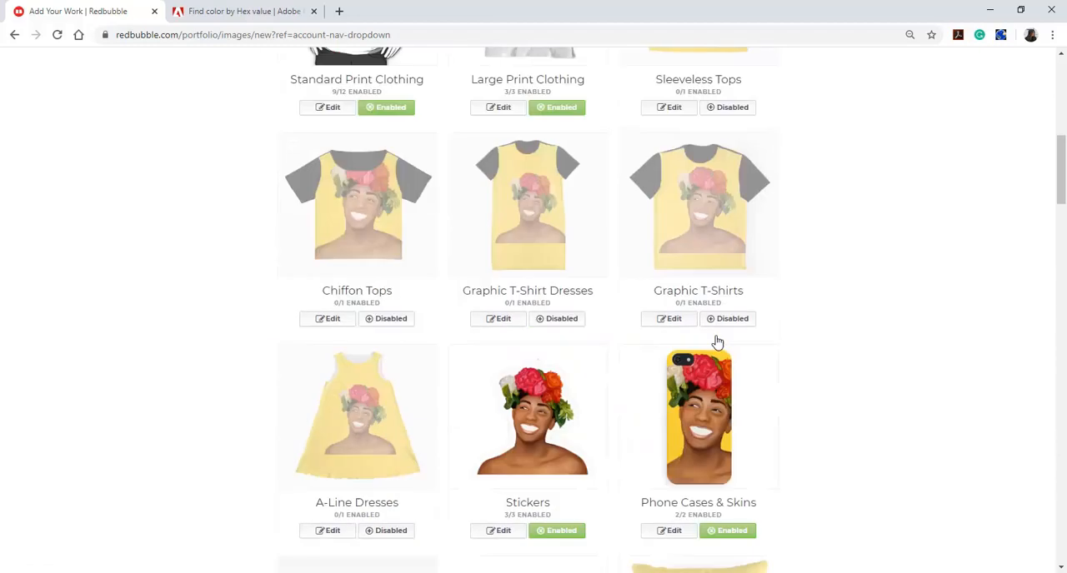
{"action": "scroll", "coordinate": [717, 342], "scroll_direction": "down", "scroll_amount": 15}
{"action": "scroll", "coordinate": [516, 264], "scroll_direction": "down", "scroll_amount": 12}
{"action": "scroll", "coordinate": [518, 264], "scroll_direction": "down", "scroll_amount": 4}
{"action": "scroll", "coordinate": [424, 321], "scroll_direction": "up", "scroll_amount": 16}
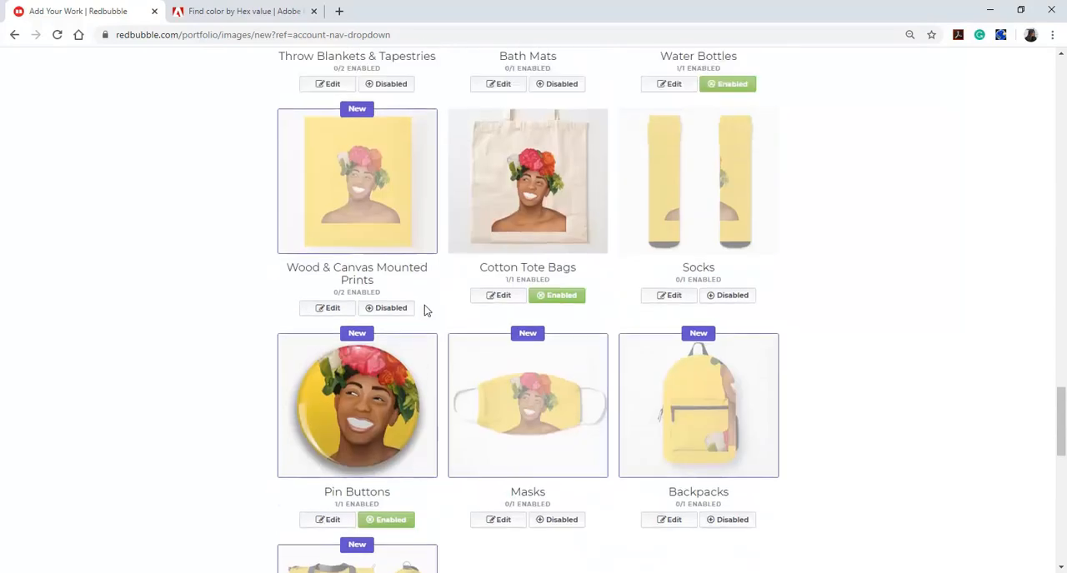
{"action": "scroll", "coordinate": [429, 298], "scroll_direction": "up", "scroll_amount": 3}
{"action": "scroll", "coordinate": [429, 297], "scroll_direction": "down", "scroll_amount": 13}
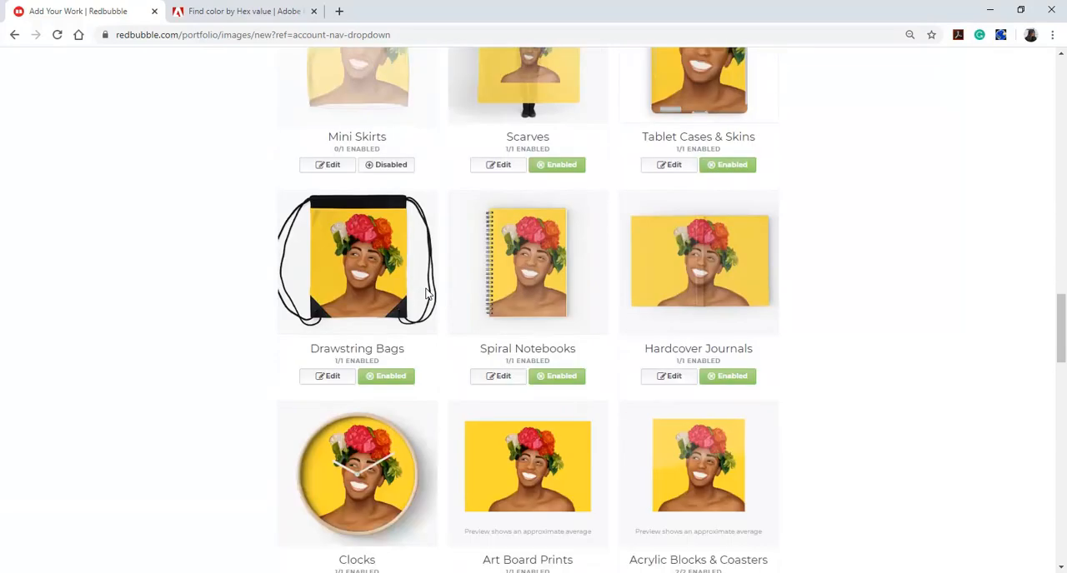
{"action": "scroll", "coordinate": [428, 295], "scroll_direction": "down", "scroll_amount": 8}
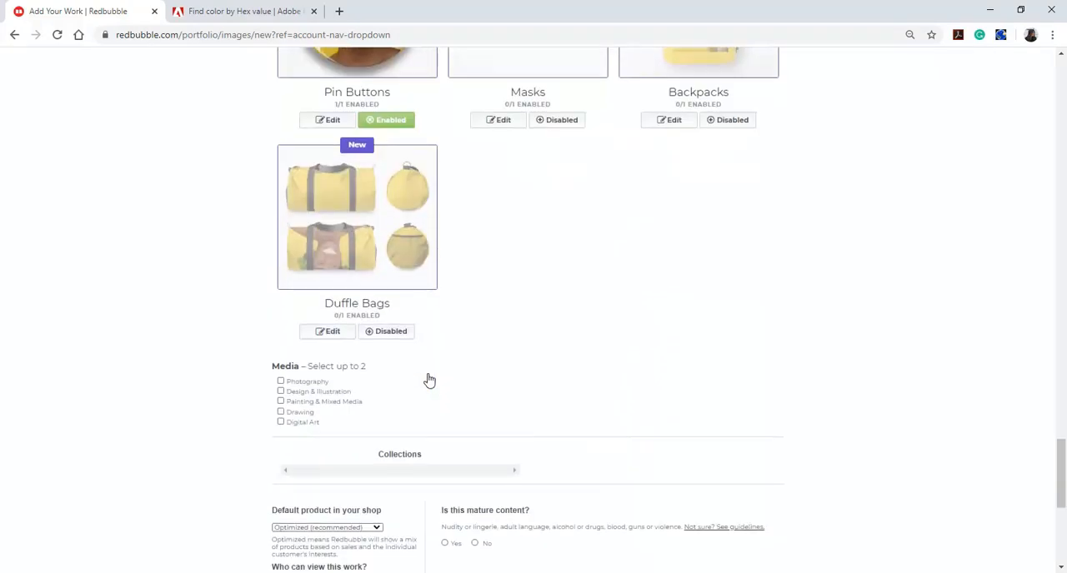
{"action": "scroll", "coordinate": [454, 410], "scroll_direction": "up", "scroll_amount": 3}
{"action": "left_click_drag", "start_coordinate": [1058, 483], "coordinate": [1063, 141]}
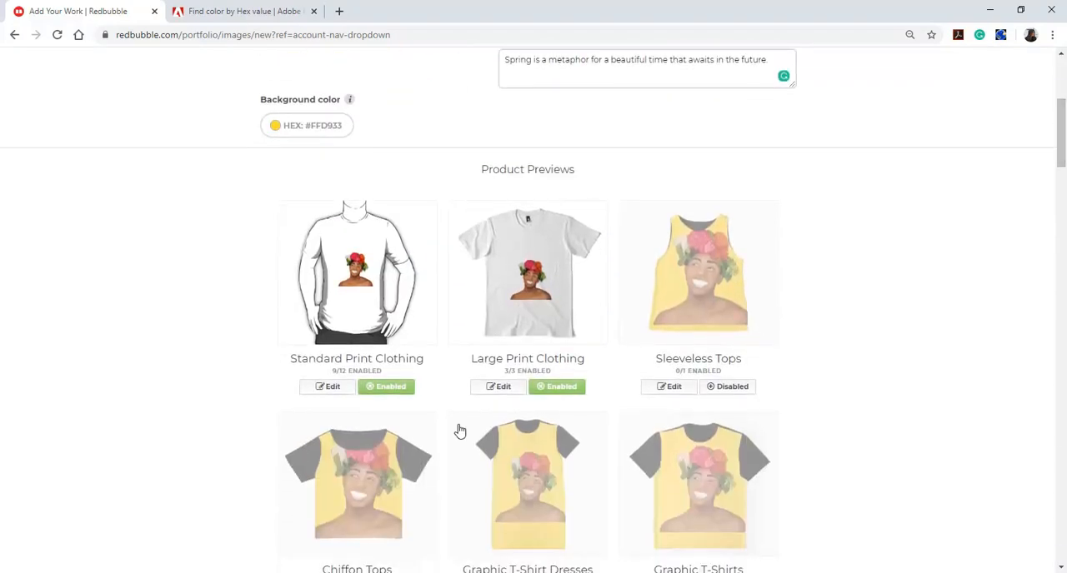
Edit the Standard Print Clothing design, scaling the artwork to 77% and moving it down to the print area's bottom edge
{"action": "left_click", "coordinate": [346, 392]}
{"action": "scroll", "coordinate": [536, 350], "scroll_direction": "down", "scroll_amount": 4}
{"action": "scroll", "coordinate": [469, 431], "scroll_direction": "up", "scroll_amount": 2}
{"action": "scroll", "coordinate": [583, 400], "scroll_direction": "down", "scroll_amount": 2}
{"action": "left_click_drag", "start_coordinate": [680, 320], "coordinate": [707, 320]}
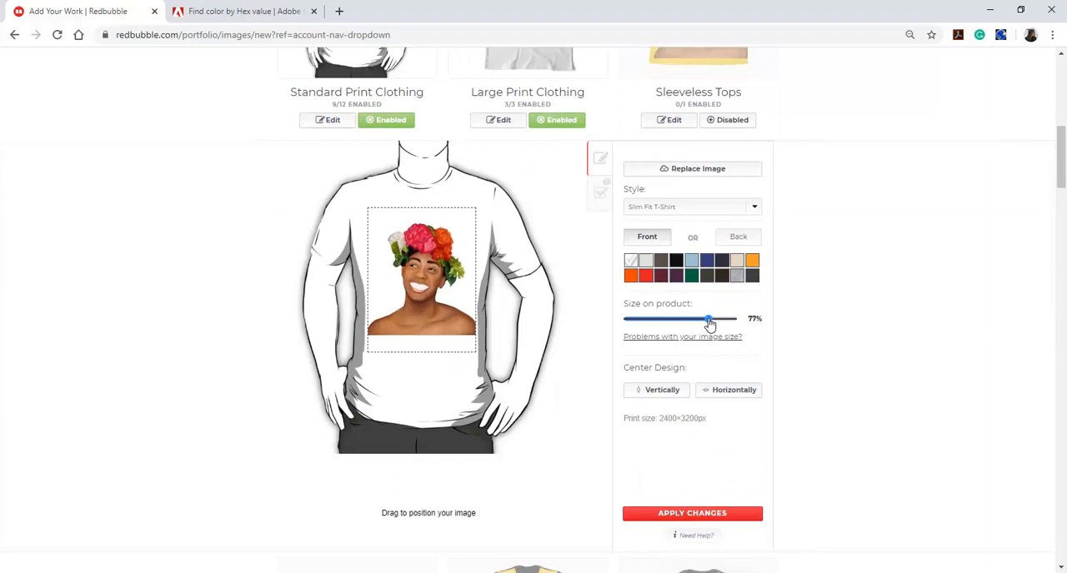
{"action": "left_click_drag", "start_coordinate": [402, 335], "coordinate": [403, 342]}
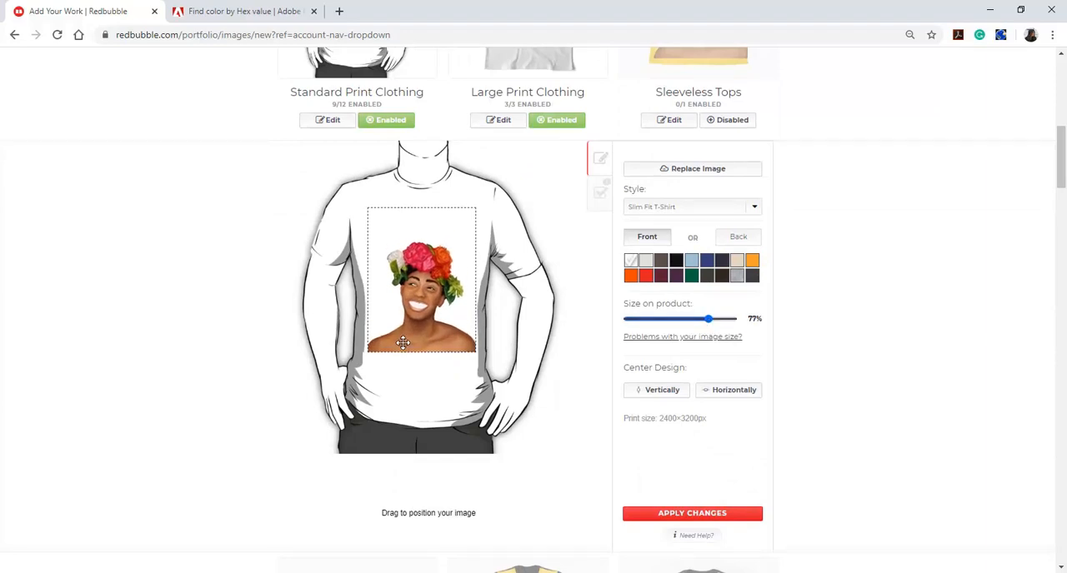
Preview the Slim Fit T-Shirt in orange, gray, blue, creme and navy, and return the shirt color to white
{"action": "left_click", "coordinate": [752, 261]}
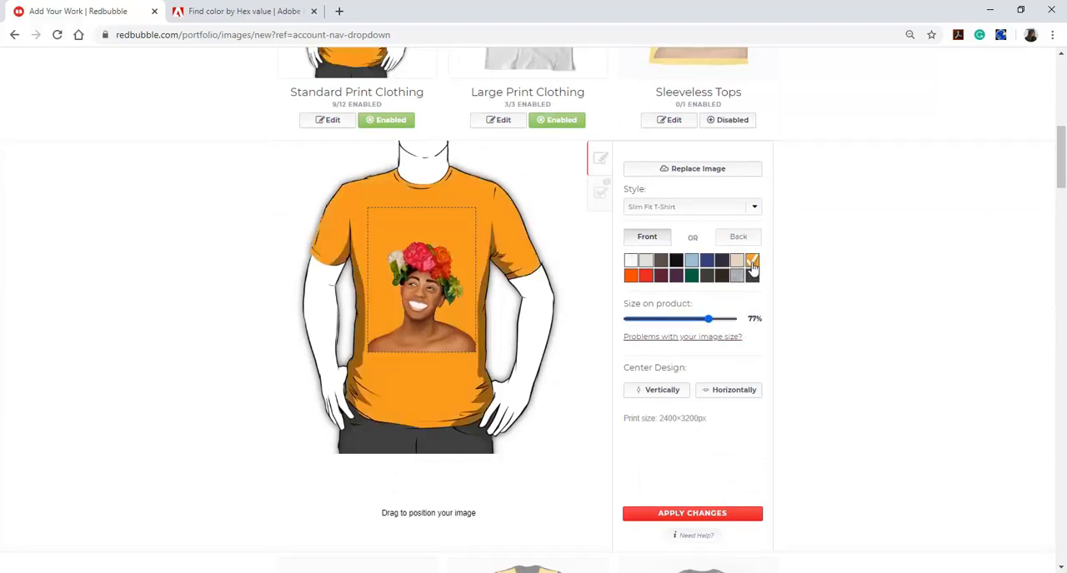
{"action": "scroll", "coordinate": [454, 483], "scroll_direction": "up", "scroll_amount": 2}
{"action": "left_click", "coordinate": [644, 410]}
{"action": "left_click", "coordinate": [631, 410]}
{"action": "left_click", "coordinate": [646, 393]}
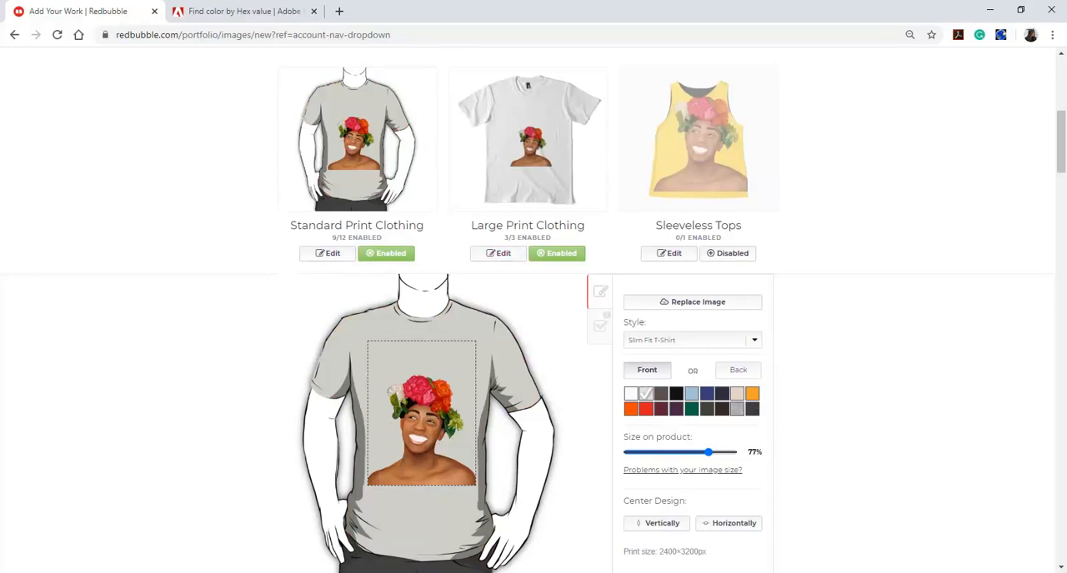
{"action": "left_click", "coordinate": [693, 397]}
{"action": "left_click", "coordinate": [707, 394]}
{"action": "left_click", "coordinate": [721, 394]}
{"action": "left_click", "coordinate": [737, 397]}
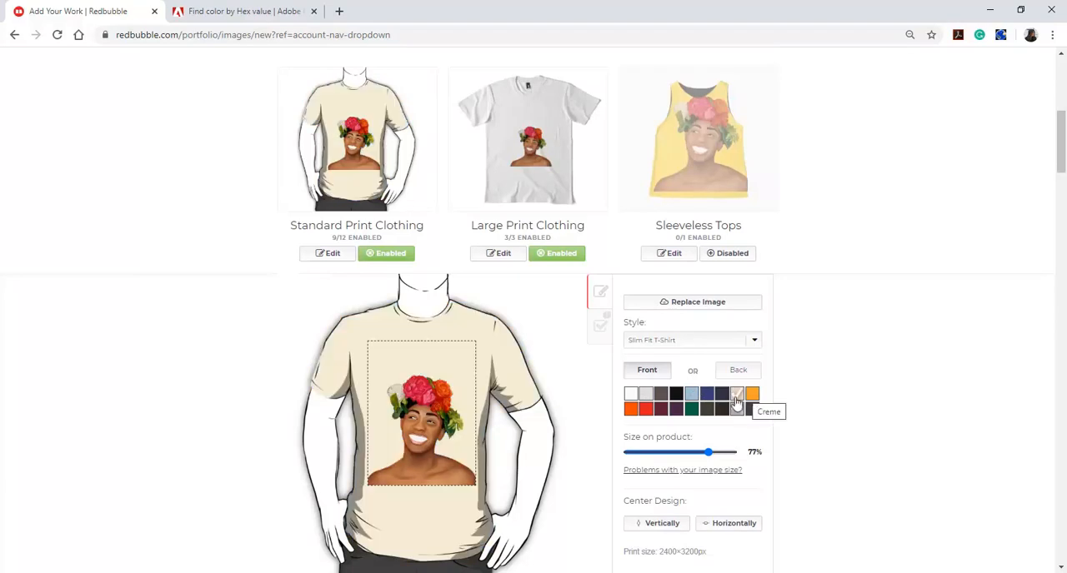
{"action": "left_click", "coordinate": [723, 396]}
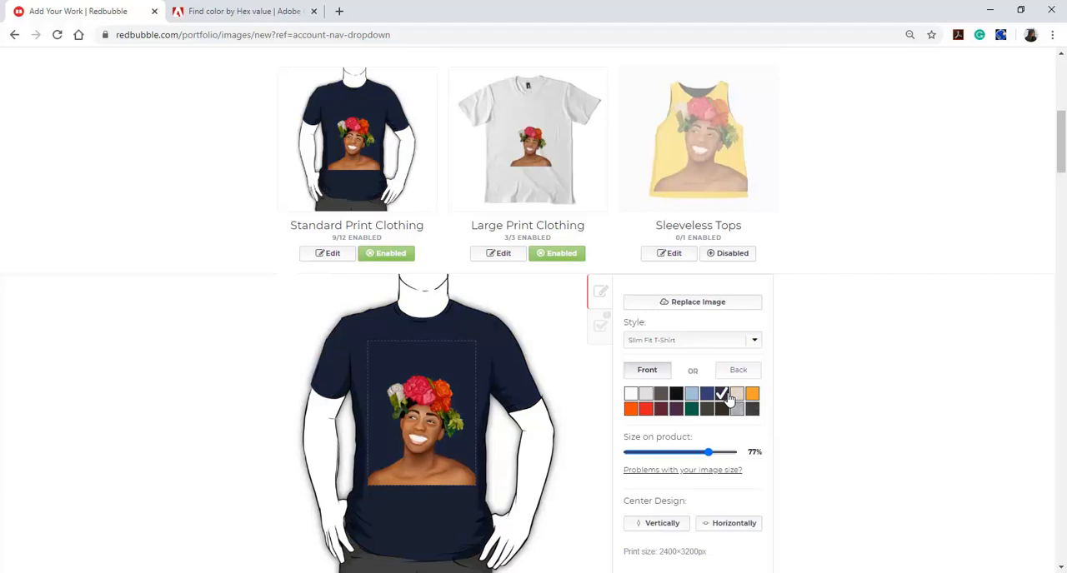
{"action": "left_click", "coordinate": [738, 410]}
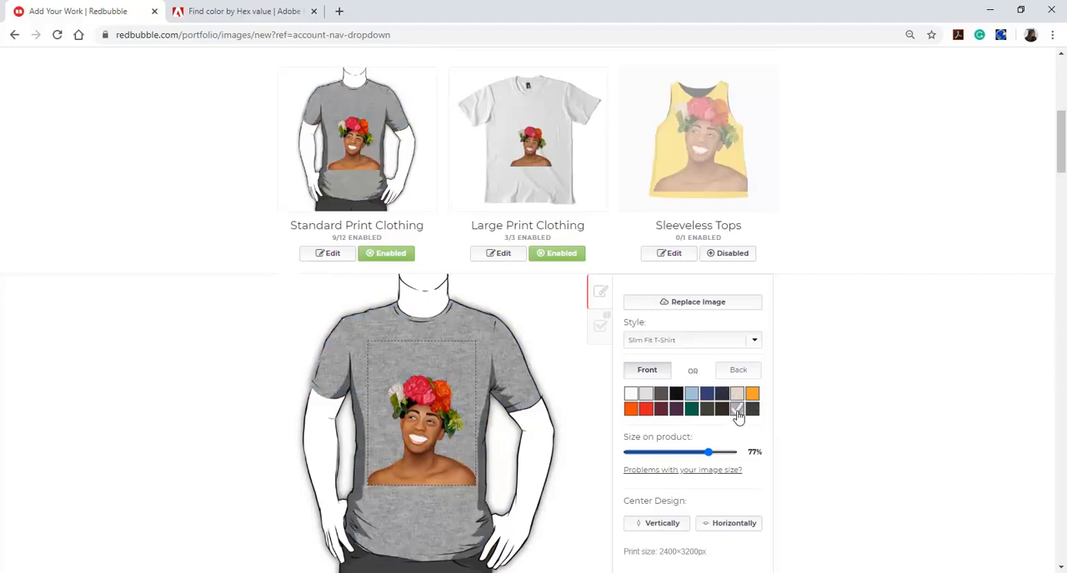
{"action": "left_click", "coordinate": [645, 396]}
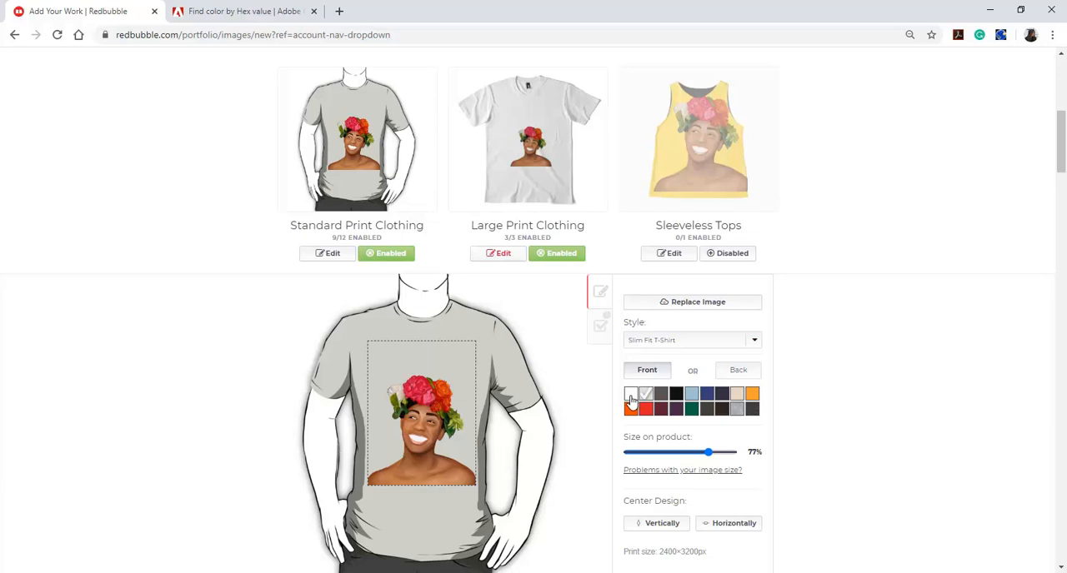
{"action": "left_click", "coordinate": [631, 397]}
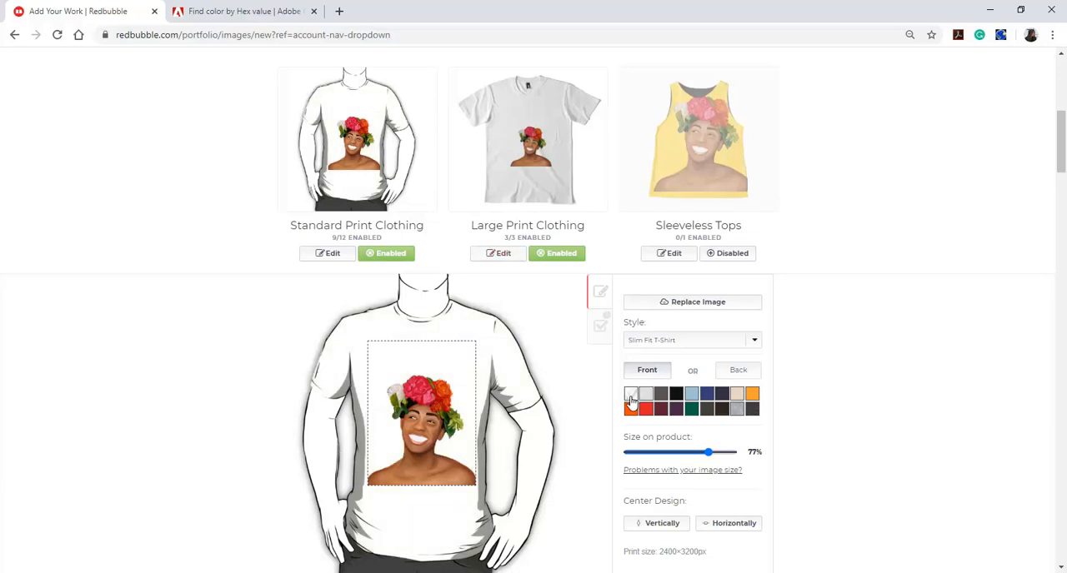
Edit the Large Print Clothing design, scaling the artwork to 97% and placing it at the print area's bottom edge
{"action": "left_click", "coordinate": [499, 254]}
{"action": "scroll", "coordinate": [579, 450], "scroll_direction": "down", "scroll_amount": 2}
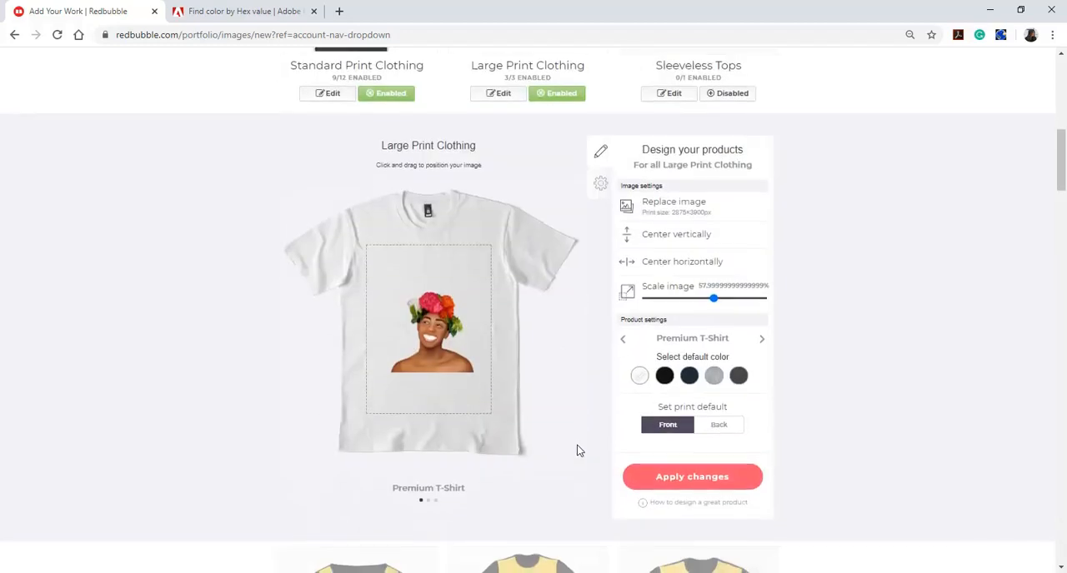
{"action": "left_click_drag", "start_coordinate": [714, 298], "coordinate": [759, 312]}
{"action": "left_click_drag", "start_coordinate": [438, 390], "coordinate": [435, 403]}
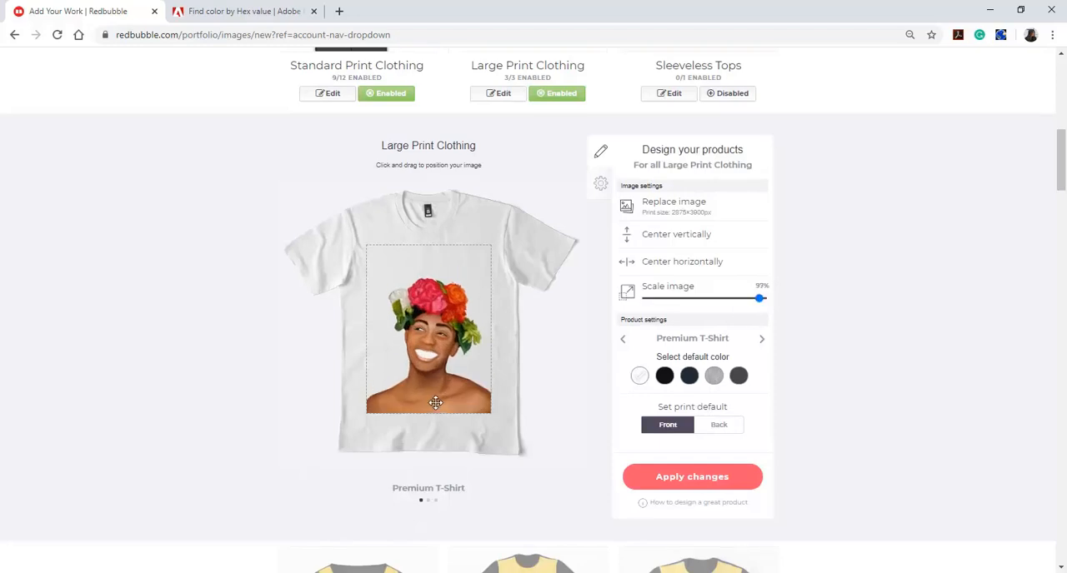
Enable Sleeveless Tops, scale their artwork to 72% and position it in the garment's lower-right corner
{"action": "scroll", "coordinate": [435, 402], "scroll_direction": "up", "scroll_amount": 2}
{"action": "left_click", "coordinate": [713, 220]}
{"action": "left_click", "coordinate": [673, 221]}
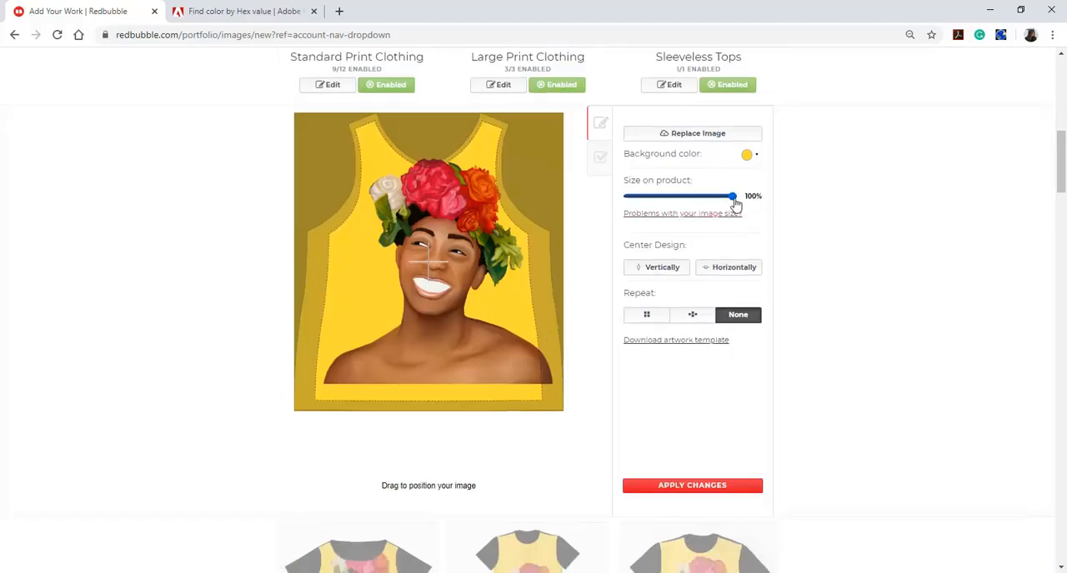
{"action": "left_click_drag", "start_coordinate": [731, 205], "coordinate": [705, 210]}
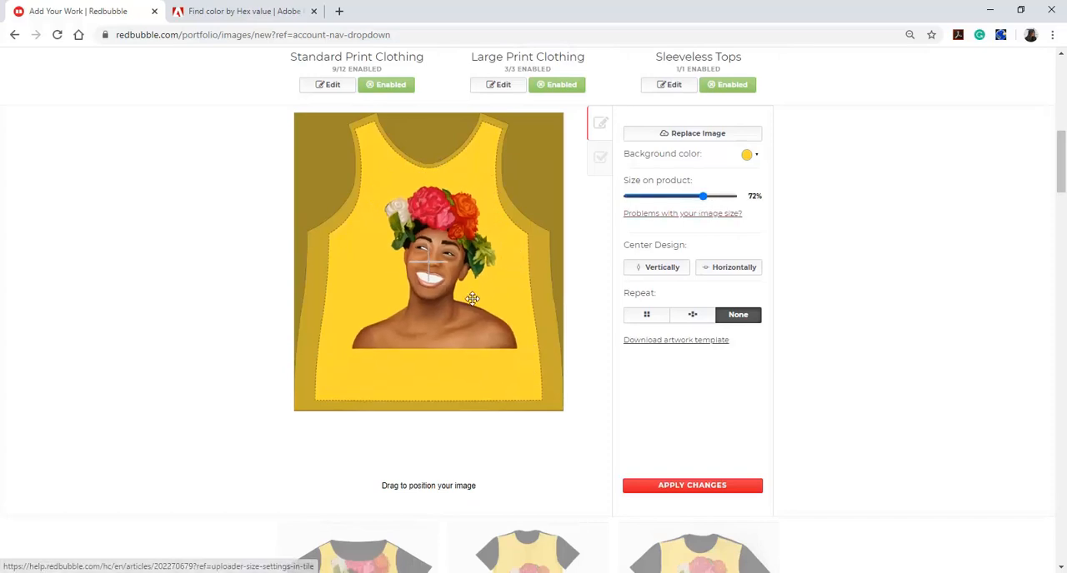
{"action": "left_click_drag", "start_coordinate": [472, 299], "coordinate": [486, 358]}
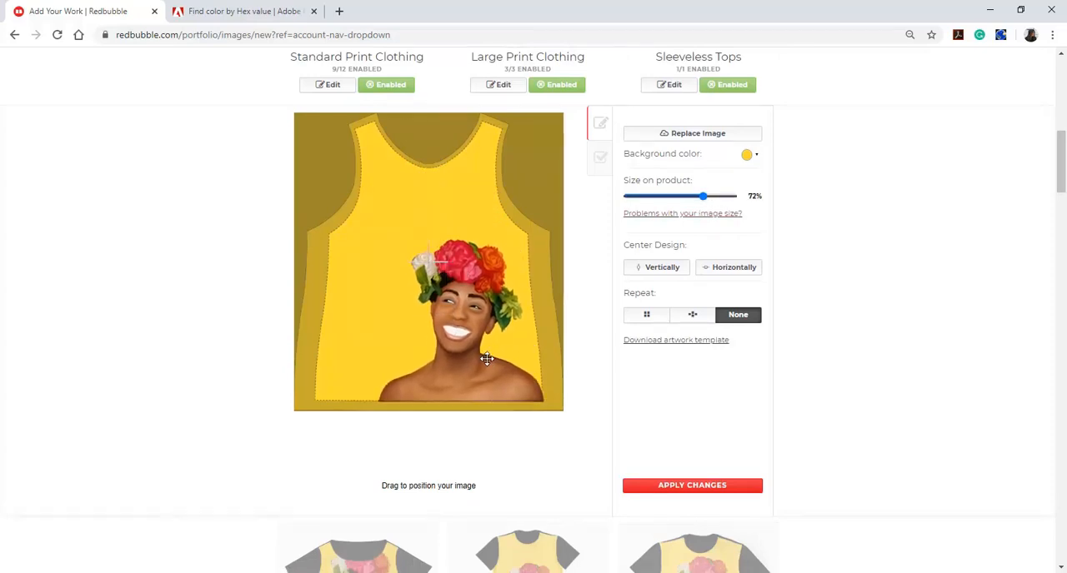
{"action": "scroll", "coordinate": [486, 358], "scroll_direction": "up", "scroll_amount": 2}
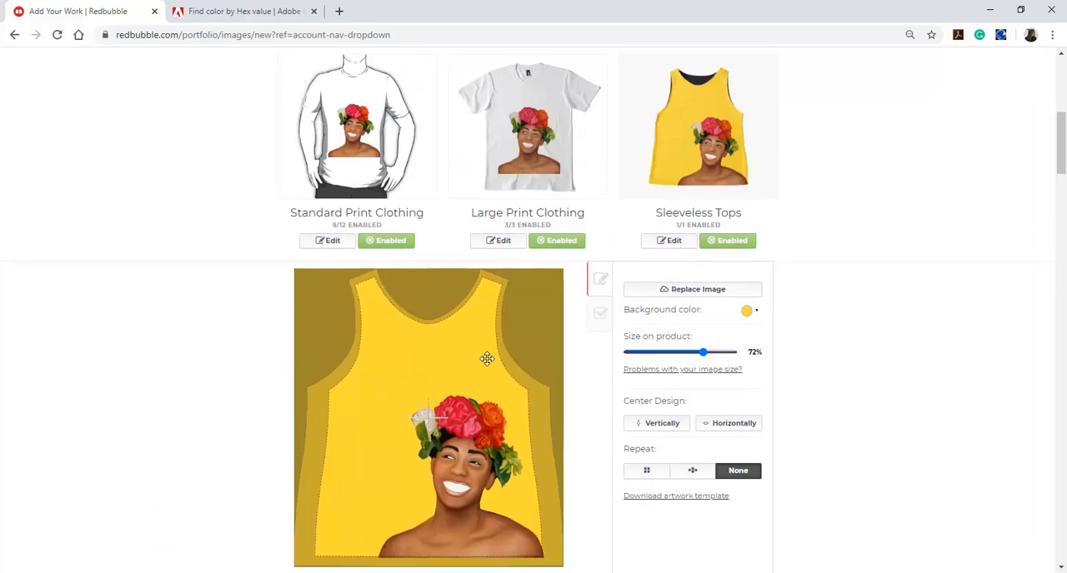
Enable the Chiffon Tops, Graphic T-Shirt Dresses, Graphic T-Shirts and A-Line Dresses products
{"action": "scroll", "coordinate": [487, 358], "scroll_direction": "down", "scroll_amount": 5}
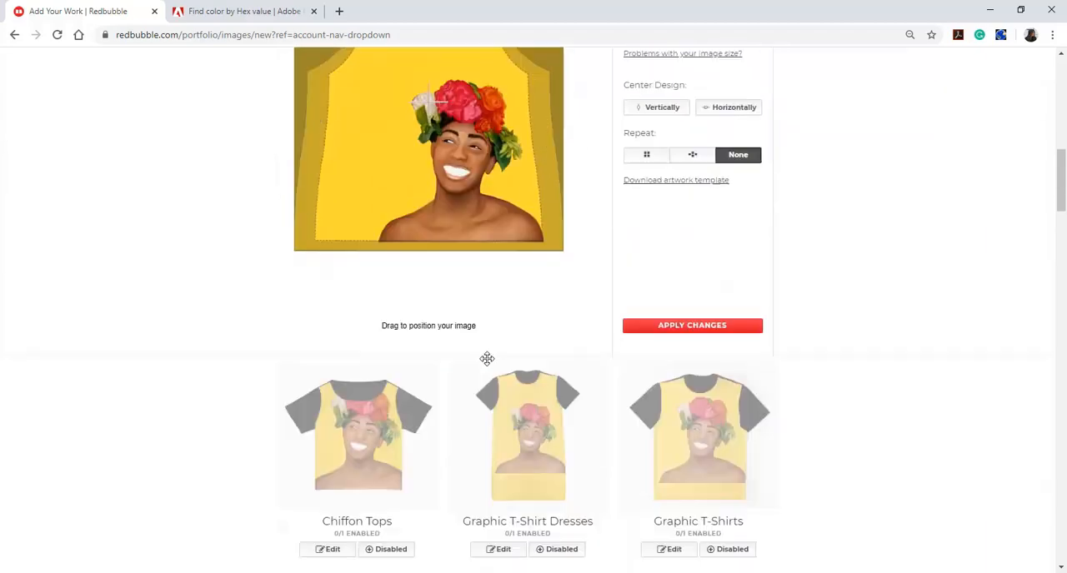
{"action": "scroll", "coordinate": [488, 365], "scroll_direction": "down", "scroll_amount": 2}
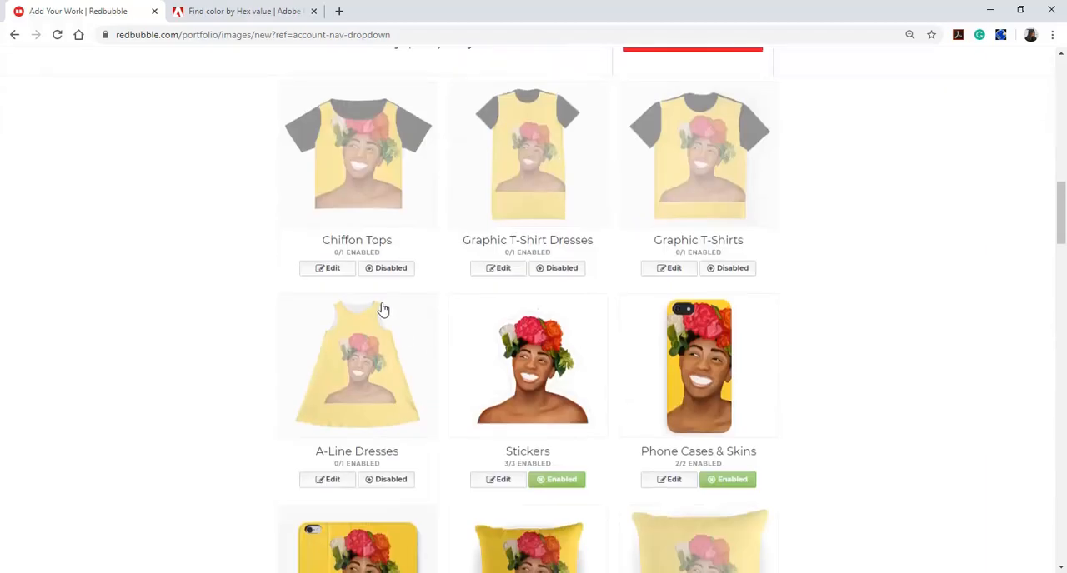
{"action": "left_click", "coordinate": [408, 279]}
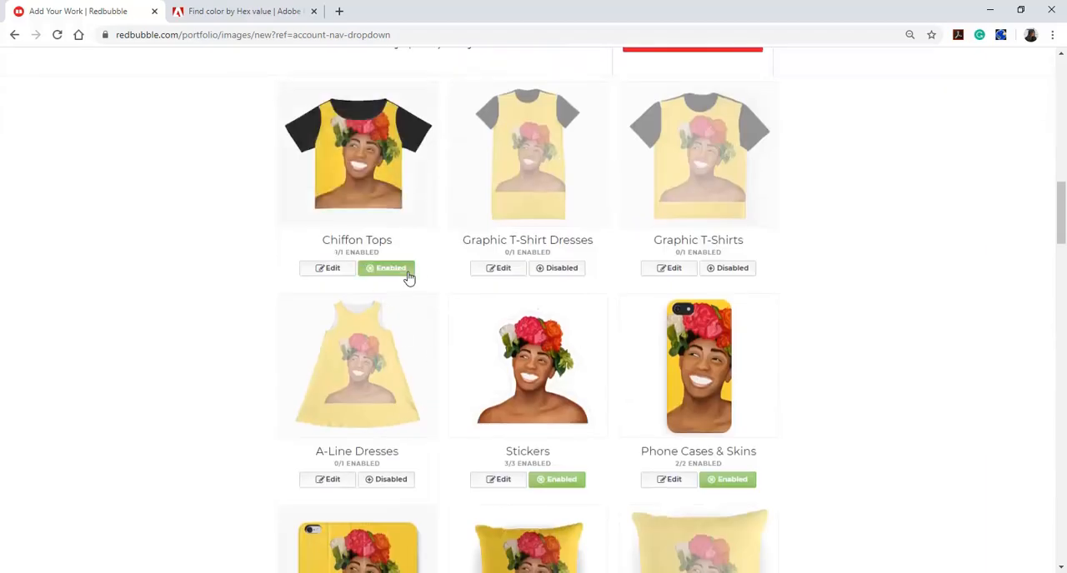
{"action": "left_click", "coordinate": [564, 278]}
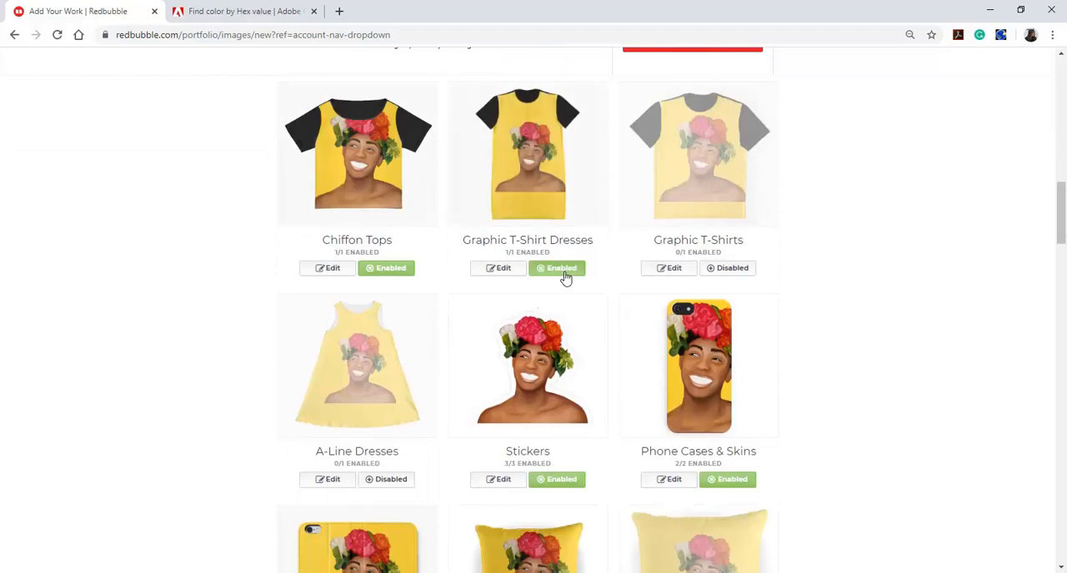
{"action": "left_click", "coordinate": [720, 275]}
{"action": "left_click", "coordinate": [386, 480]}
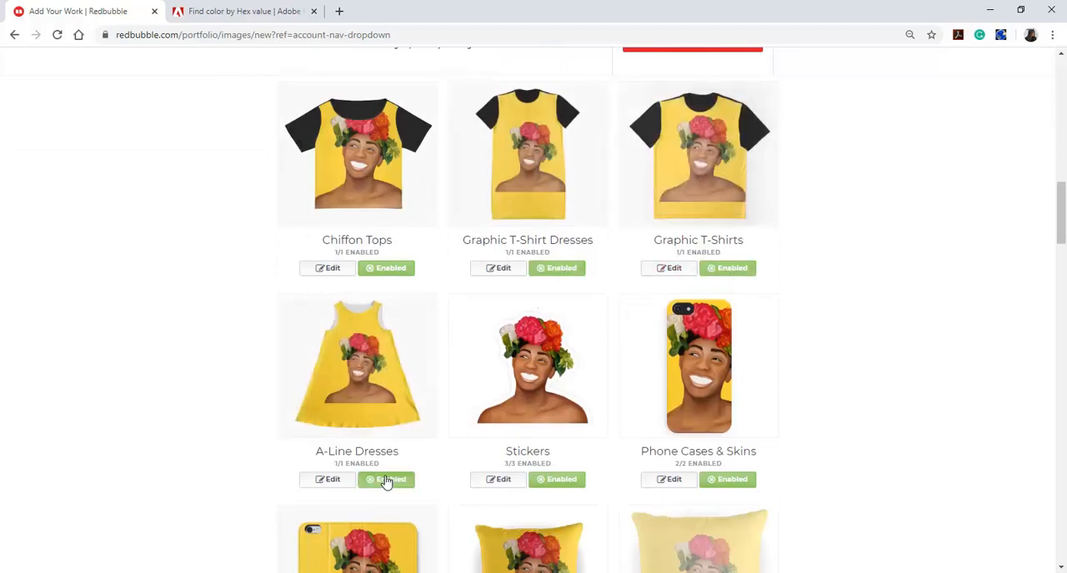
Edit the Chiffon Tops design, scaling the artwork to 70% and moving it slightly past the garment's lower-right edges
{"action": "scroll", "coordinate": [544, 283], "scroll_direction": "up", "scroll_amount": 2}
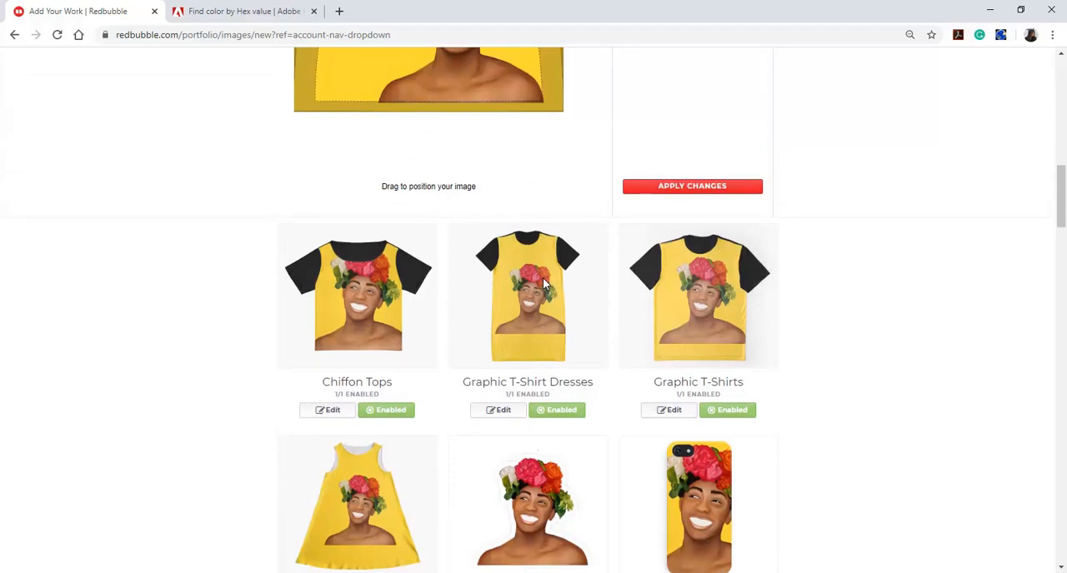
{"action": "scroll", "coordinate": [542, 284], "scroll_direction": "up", "scroll_amount": 3}
{"action": "scroll", "coordinate": [542, 284], "scroll_direction": "down", "scroll_amount": 4}
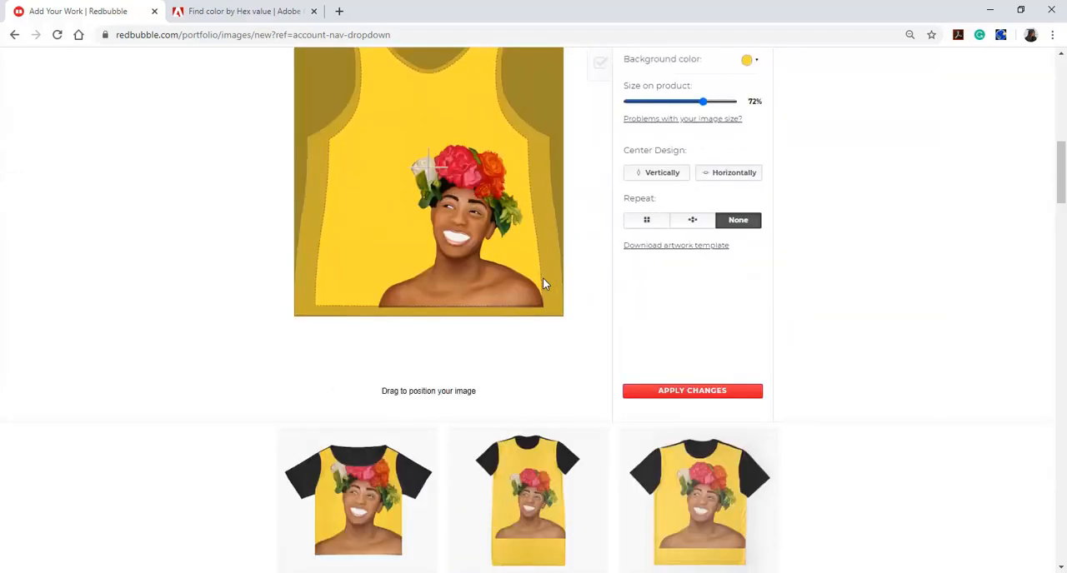
{"action": "left_click", "coordinate": [326, 354]}
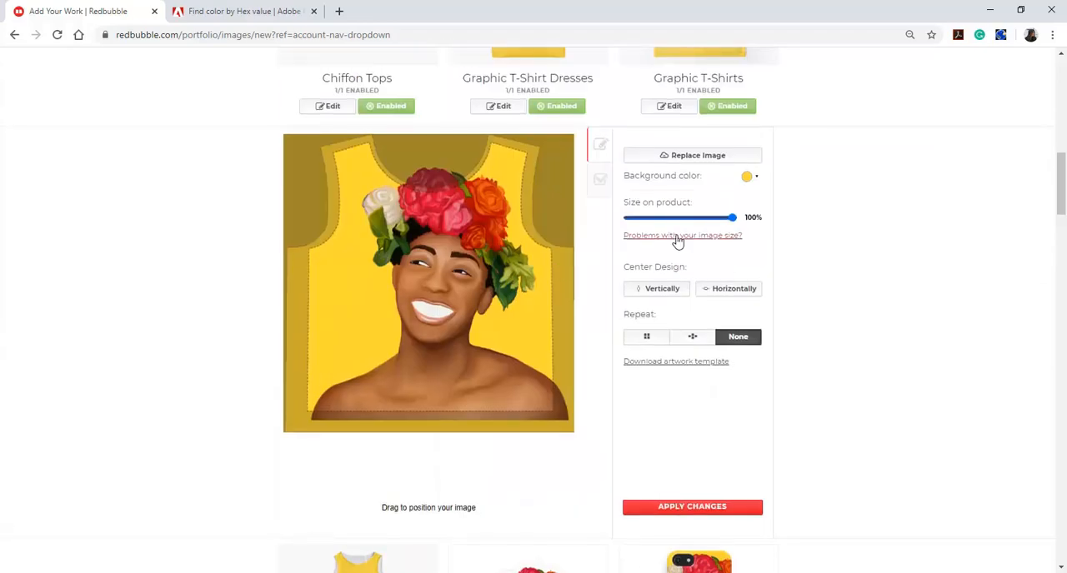
{"action": "left_click_drag", "start_coordinate": [734, 220], "coordinate": [701, 220]}
{"action": "scroll", "coordinate": [705, 223], "scroll_direction": "down", "scroll_amount": 1}
{"action": "left_click_drag", "start_coordinate": [423, 268], "coordinate": [449, 304]}
{"action": "scroll", "coordinate": [449, 304], "scroll_direction": "up", "scroll_amount": 3}
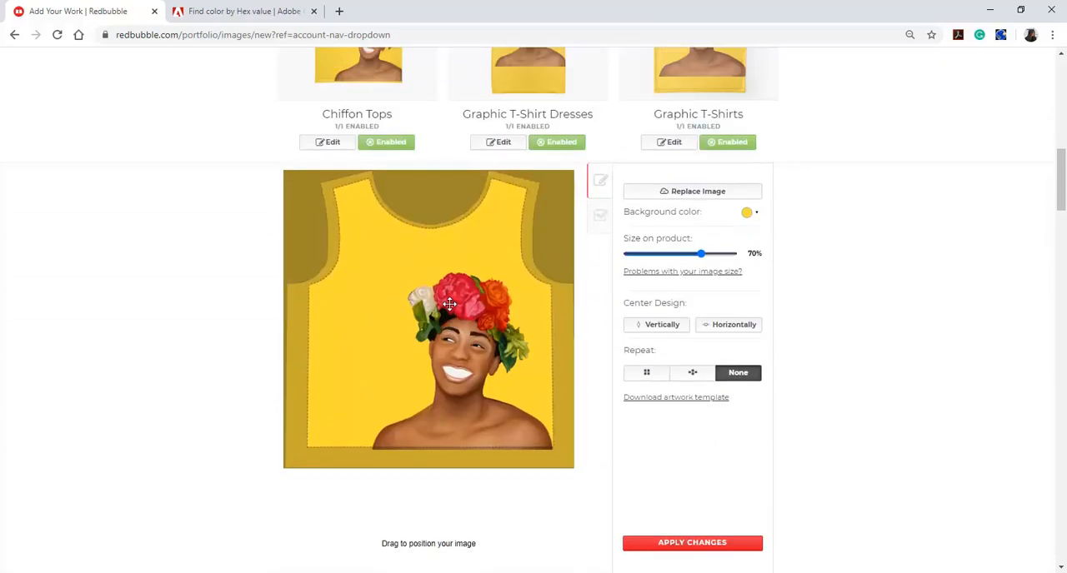
{"action": "scroll", "coordinate": [494, 277], "scroll_direction": "down", "scroll_amount": 2}
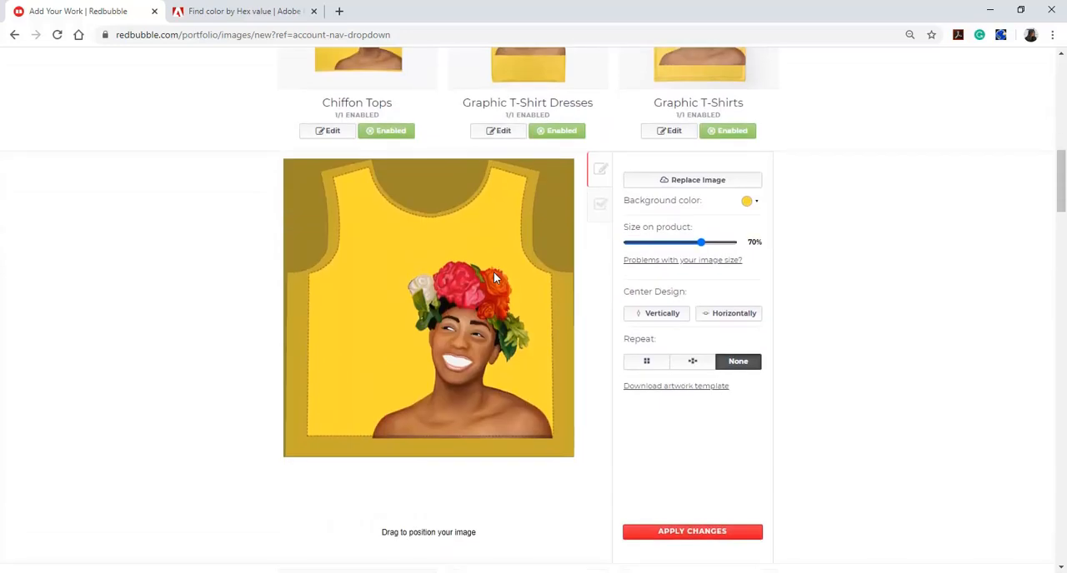
{"action": "left_click_drag", "start_coordinate": [490, 354], "coordinate": [499, 370]}
{"action": "scroll", "coordinate": [498, 370], "scroll_direction": "up", "scroll_amount": 2}
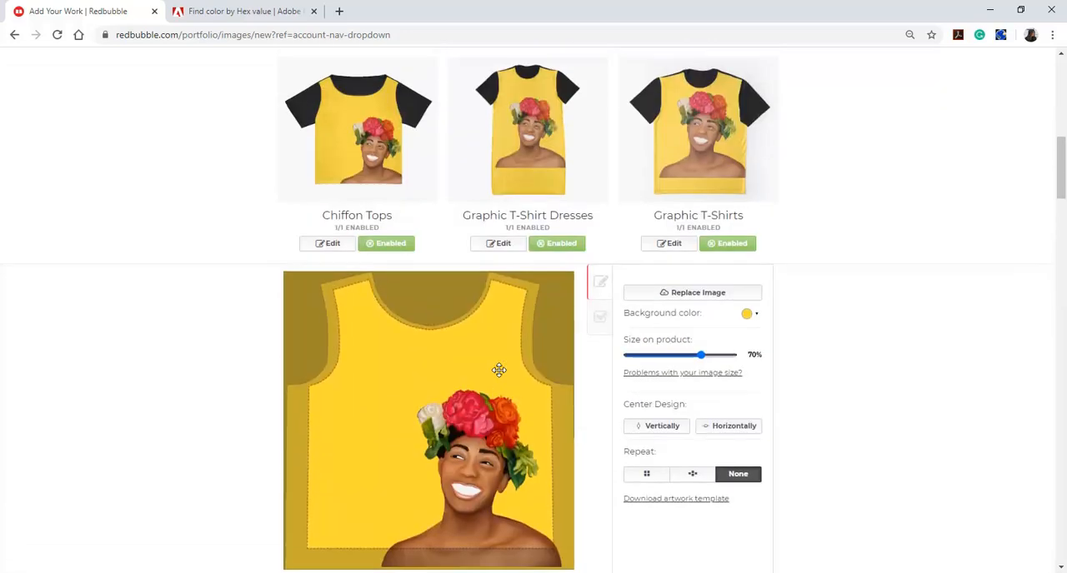
Edit the Graphic T-Shirt Dresses design, moving the artwork toward the dress's lower-right corner
{"action": "left_click", "coordinate": [502, 243]}
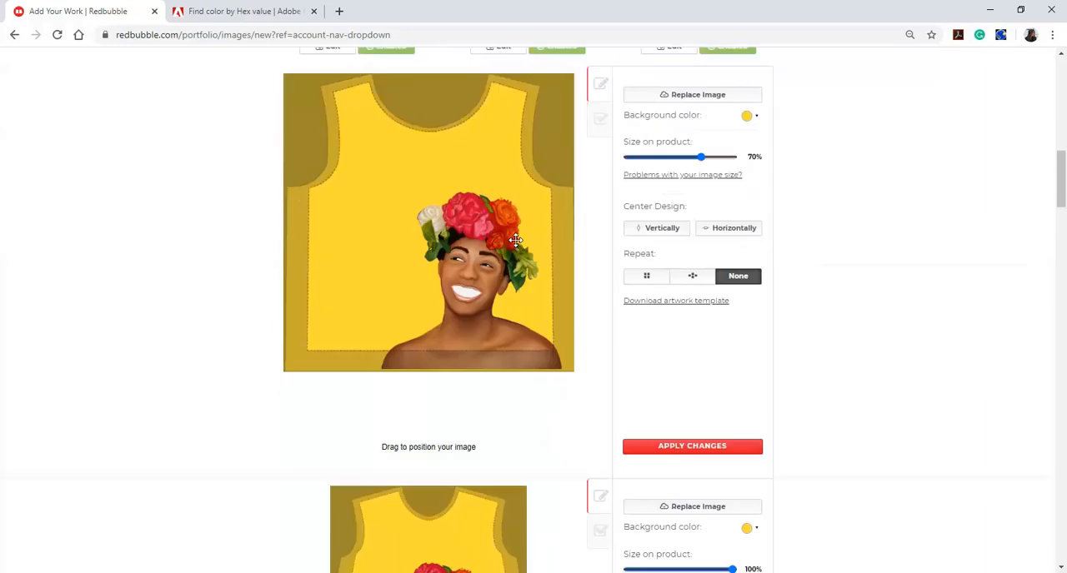
{"action": "left_click_drag", "start_coordinate": [457, 271], "coordinate": [472, 332]}
{"action": "scroll", "coordinate": [473, 333], "scroll_direction": "up", "scroll_amount": 3}
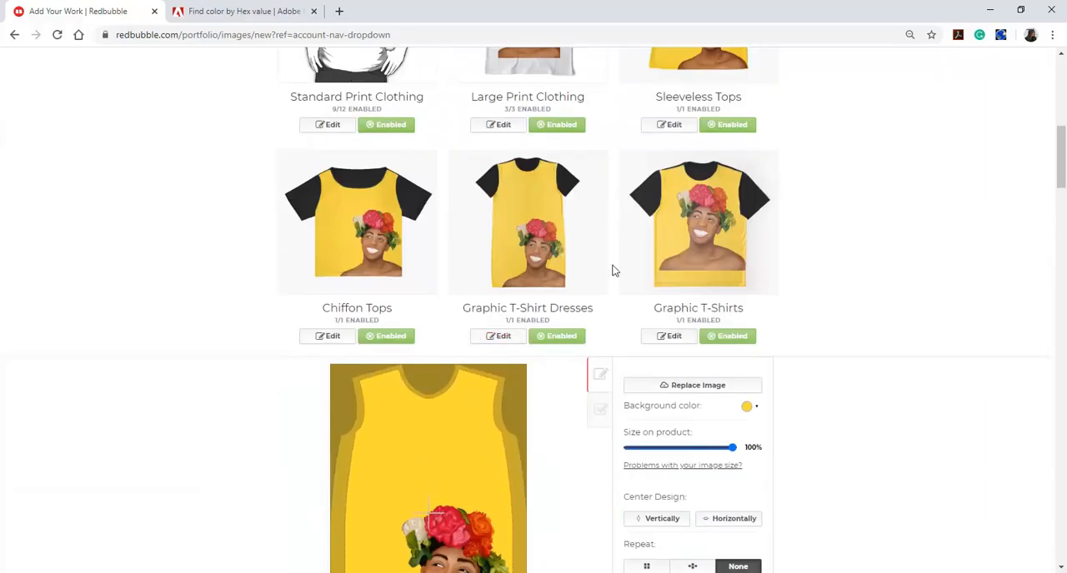
Edit the Graphic T-Shirts design, moving the artwork toward the shirt's lower-right corner
{"action": "left_click", "coordinate": [670, 337]}
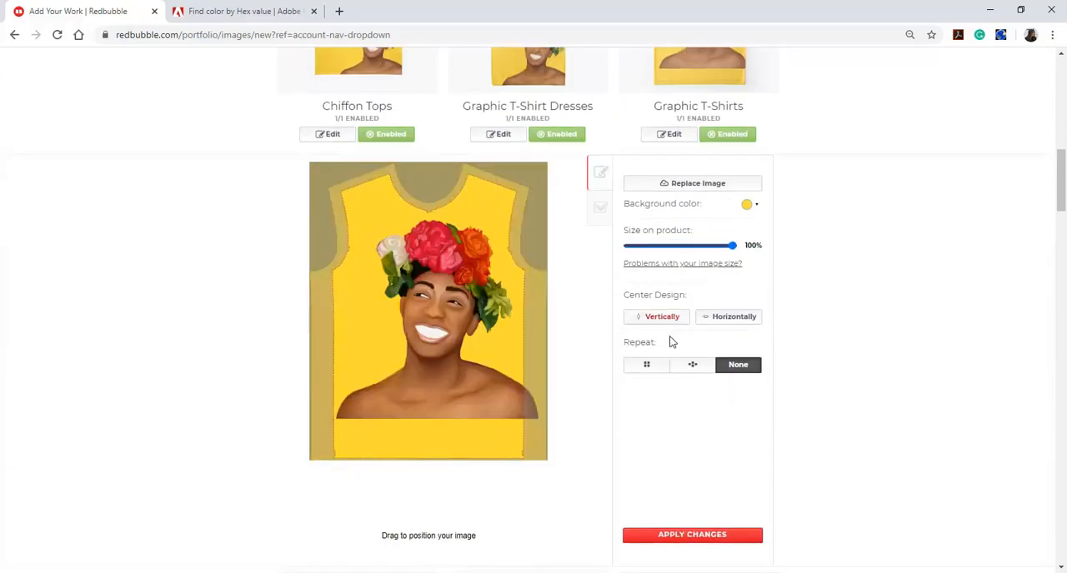
{"action": "left_click_drag", "start_coordinate": [465, 376], "coordinate": [502, 455]}
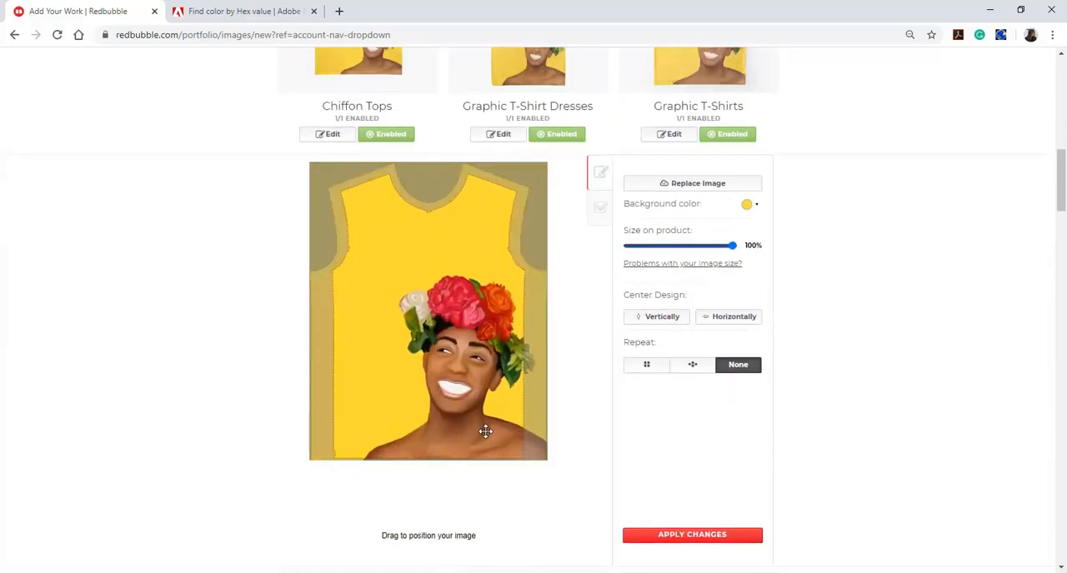